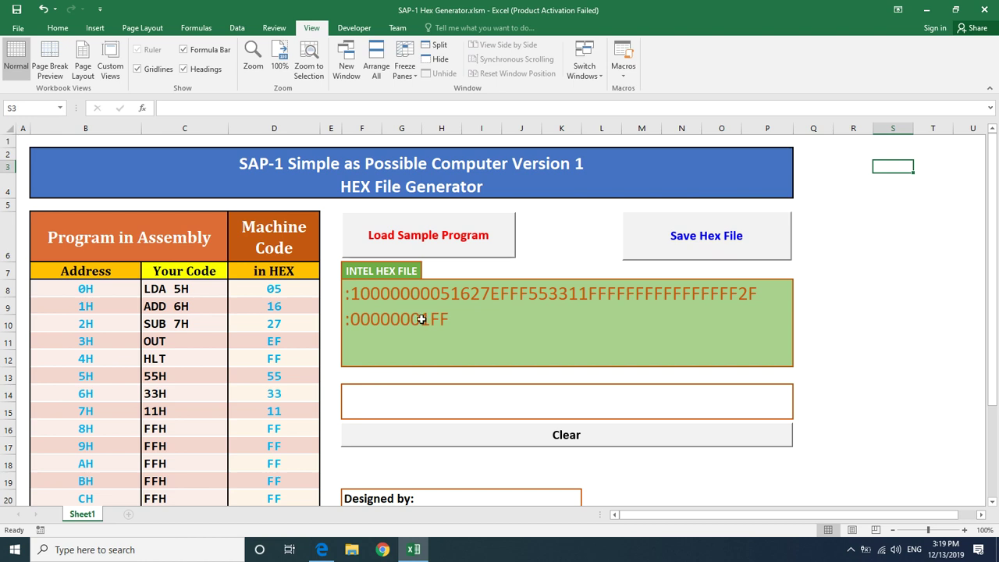
Step through the Your Code entries, starting from LDA 5H in C8.
left_click(205, 290)
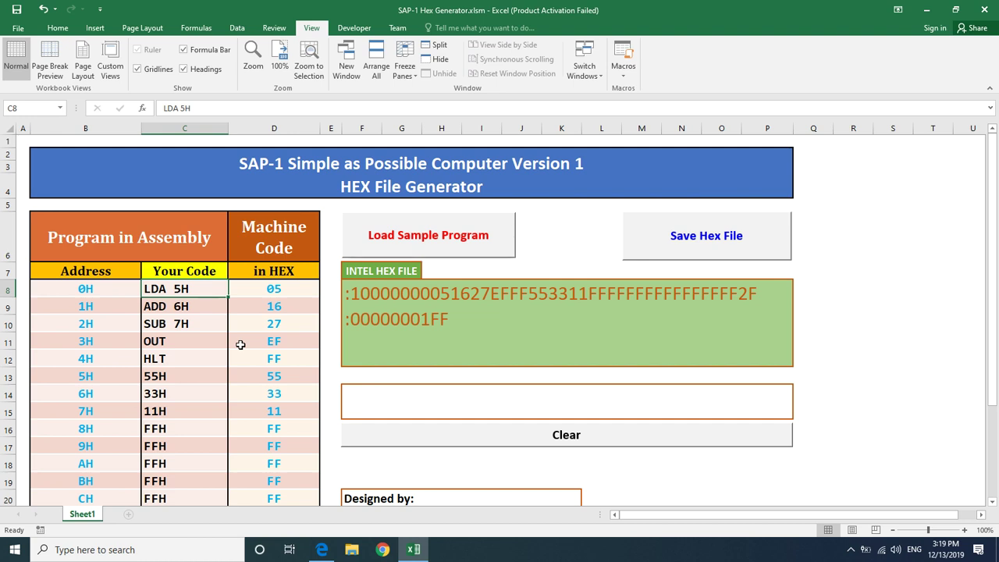
key("Down")
key("Down")
key("Down")
key("Down")
key("Down")
key("Down")
key("Down")
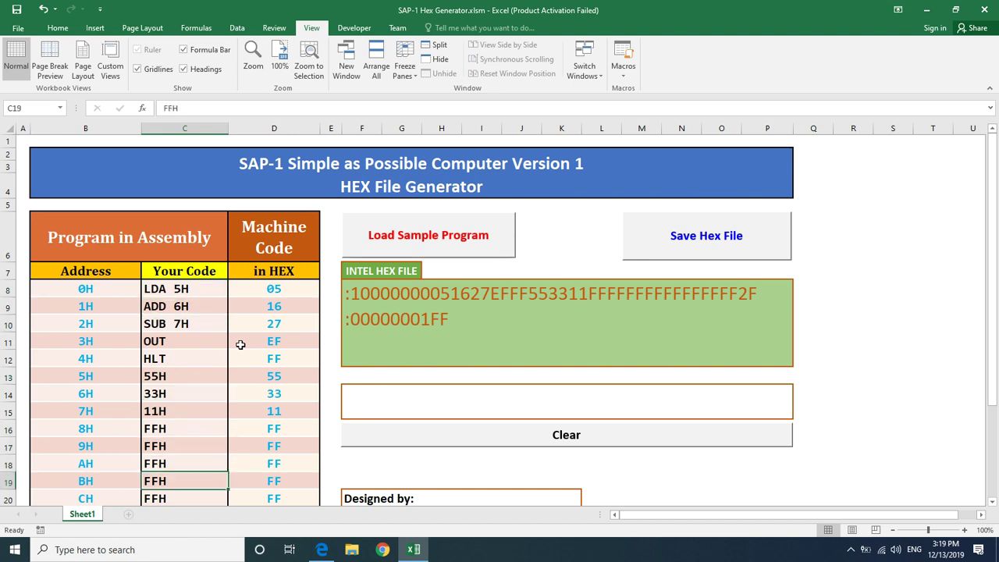
key("Down")
key("Down")
key("Down")
key("Down")
key("Down")
key("Down")
key("Up")
key("Up")
key("Up")
key("Up")
key("Up")
key("Up")
key("Up")
key("Up")
key("Up")
key("Up")
key("Up")
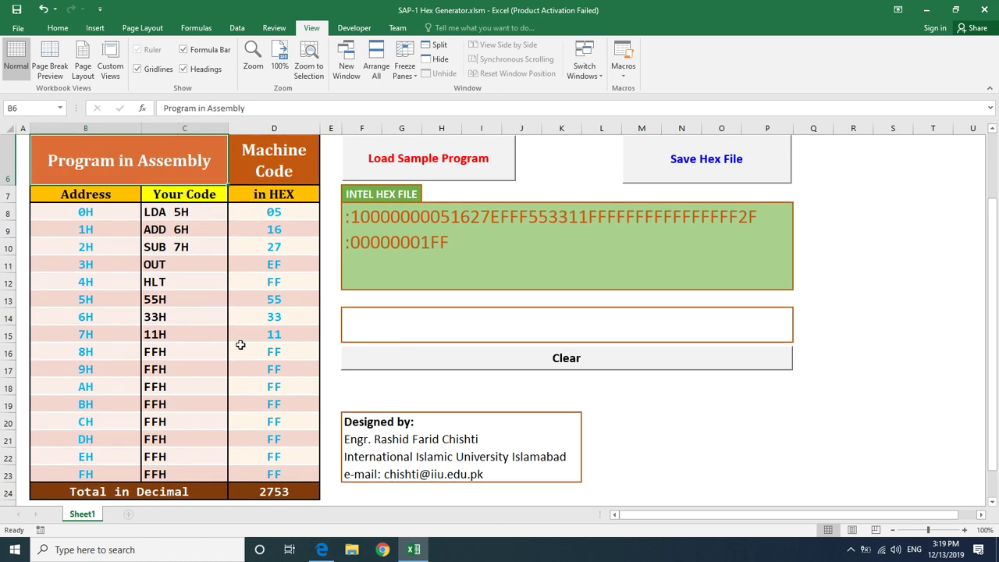
key("Down")
key("Down")
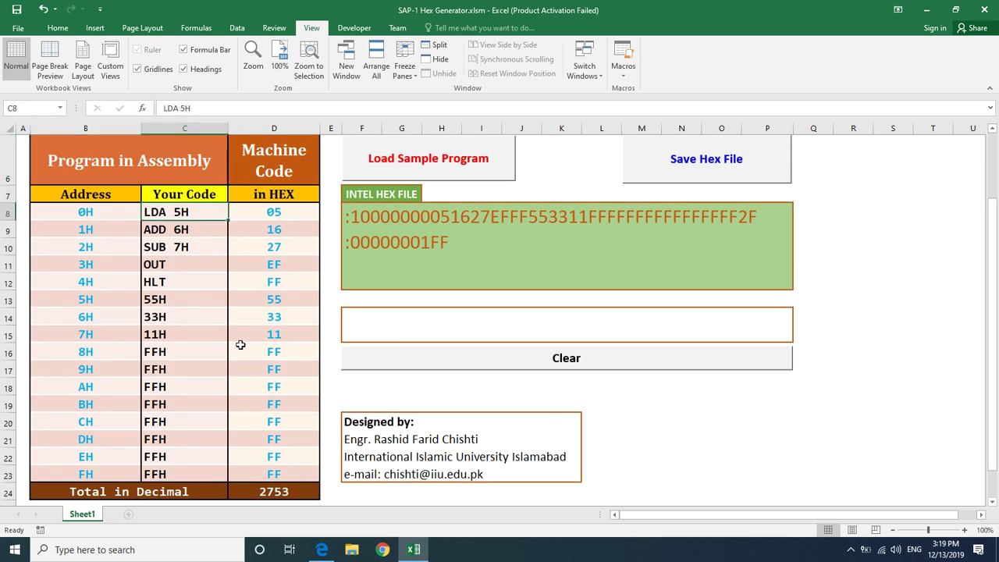
Select the code entries C8 through C21 and clear them.
left_click_drag(196, 212, 200, 475)
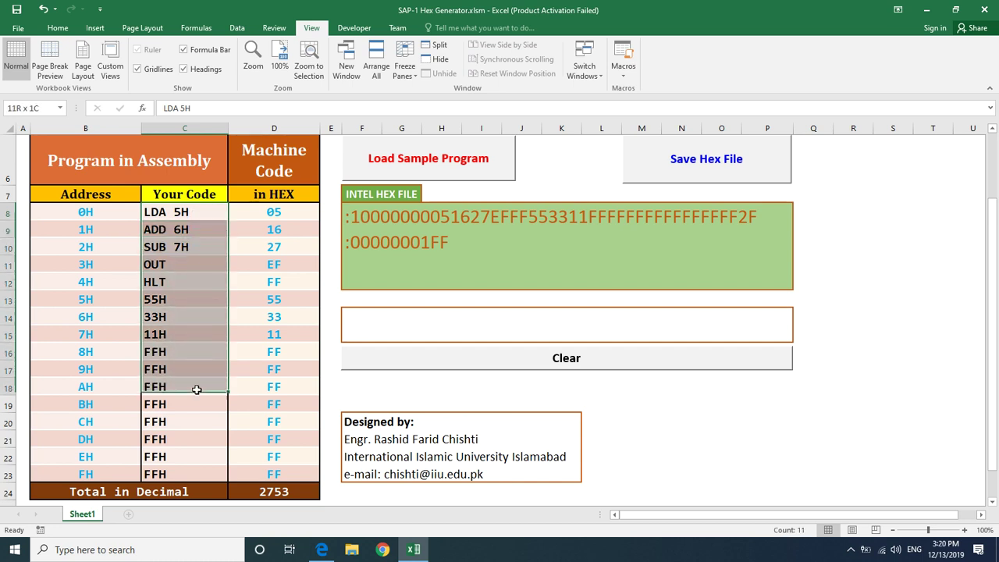
left_click(187, 388)
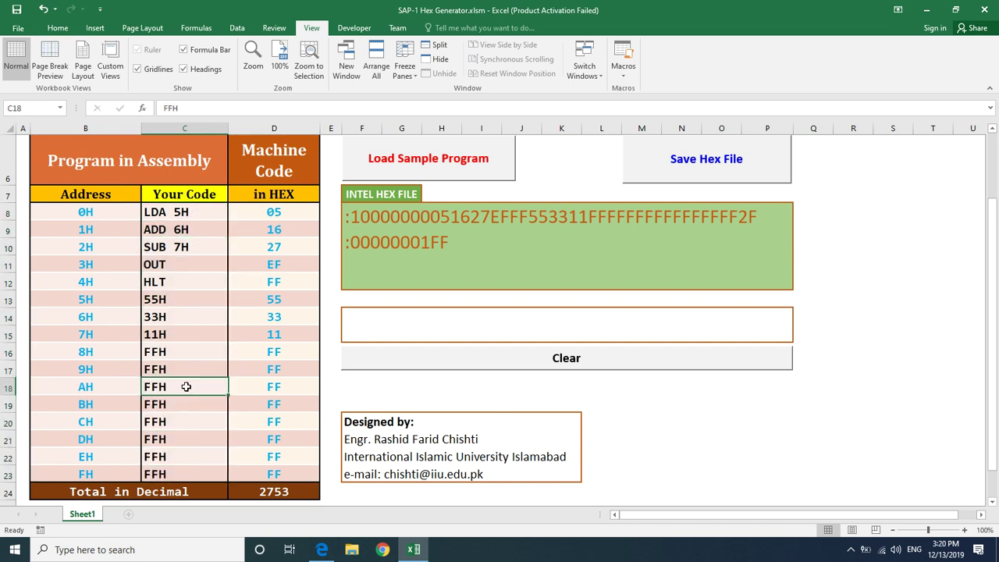
left_click(166, 316)
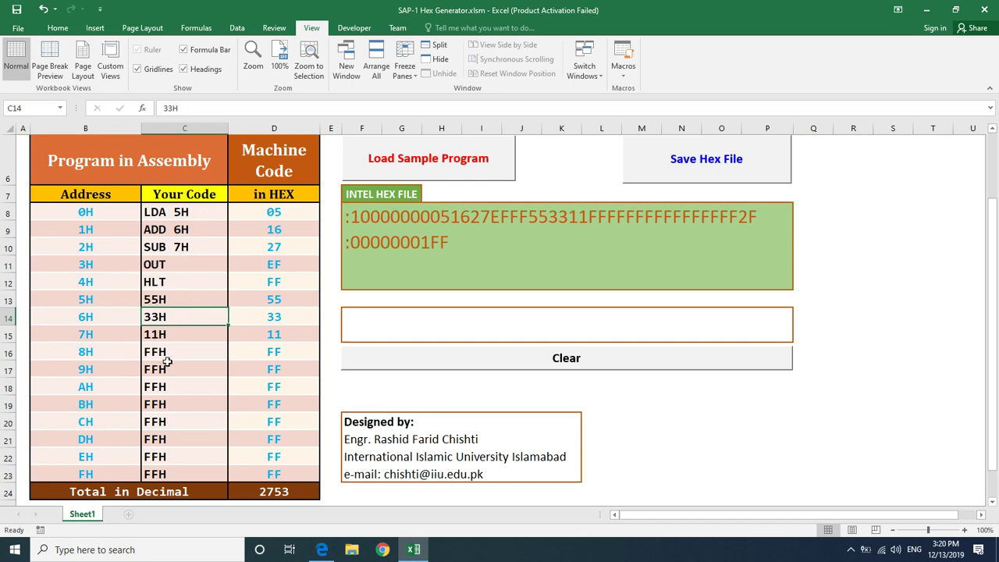
left_click(160, 300)
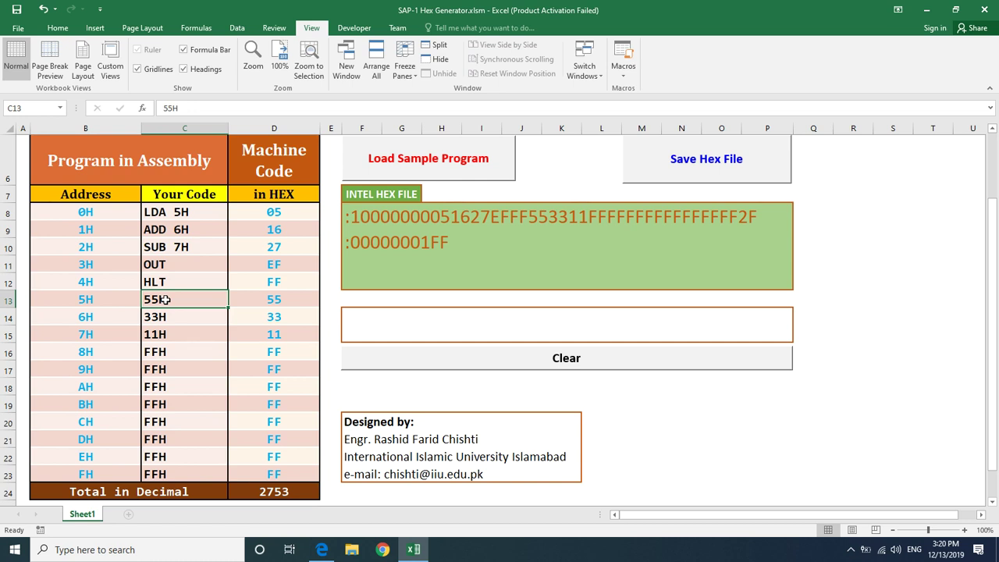
left_click_drag(182, 211, 197, 438)
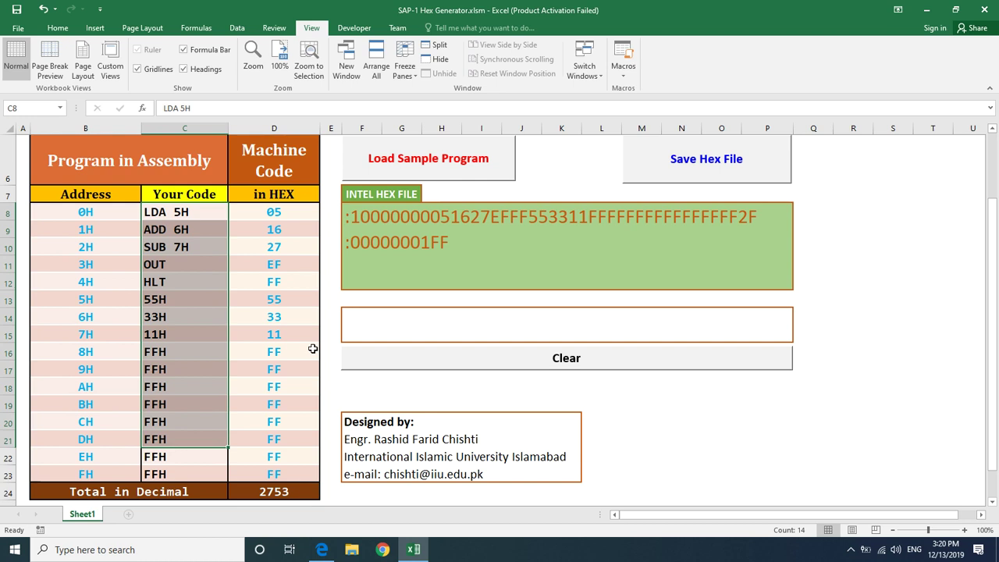
key("Delete")
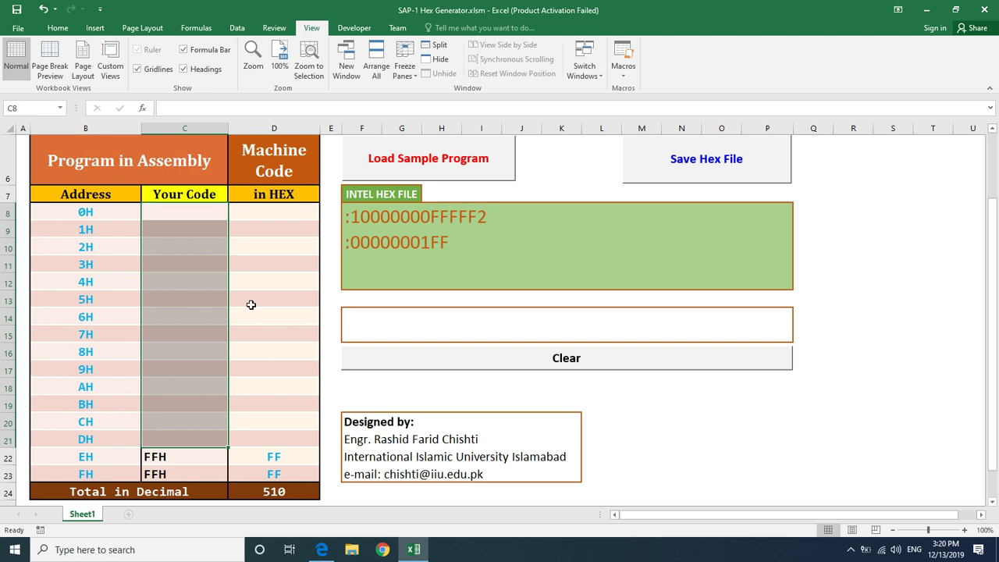
Reload the sample program (LDA 5H, ADD 6H, SUB 7H, OUT, HLT) and select C8.
left_click_drag(991, 251, 995, 225)
left_click(489, 204)
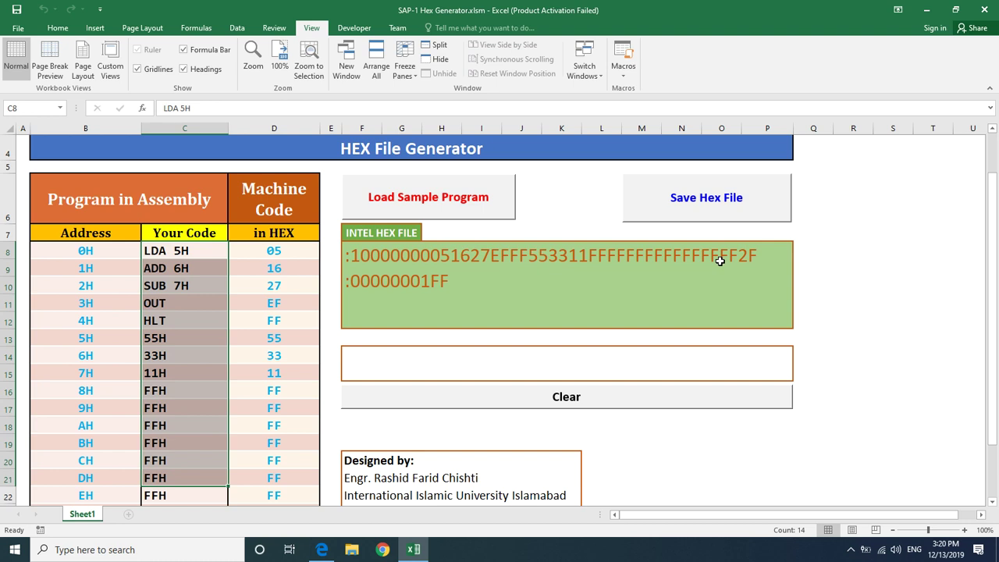
left_click(189, 250)
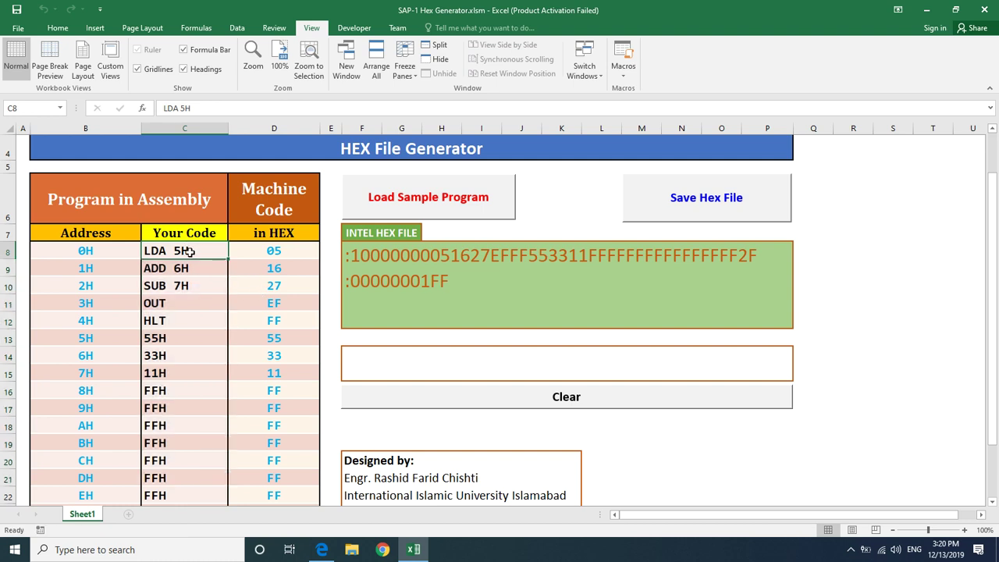
left_click(289, 251)
key("Down")
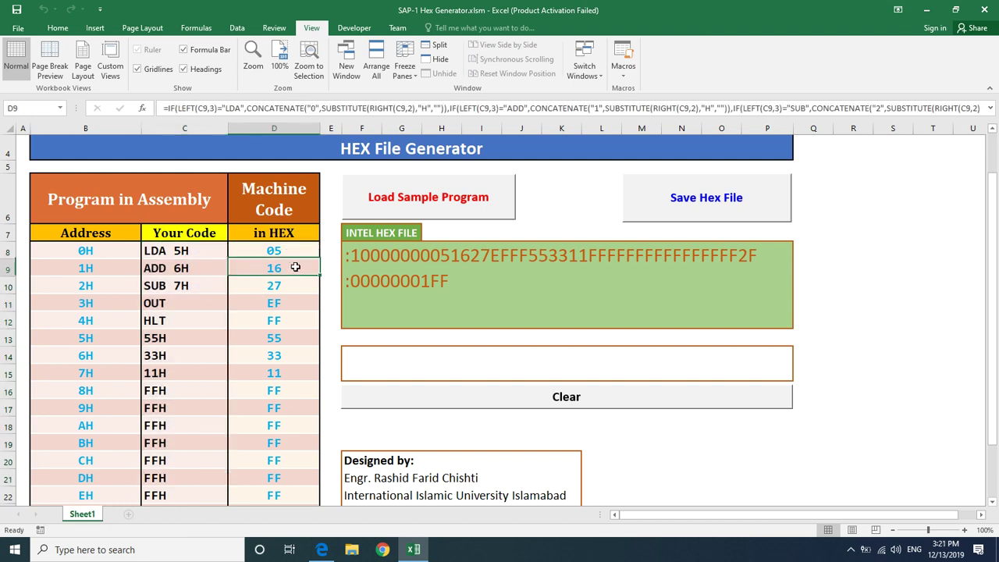
key("Down")
key("Down")
key("Down")
key("Down")
key("Down")
key("Down")
key("Down")
key("Down")
key("Down")
key("Down")
key("Down")
key("Down")
key("Down")
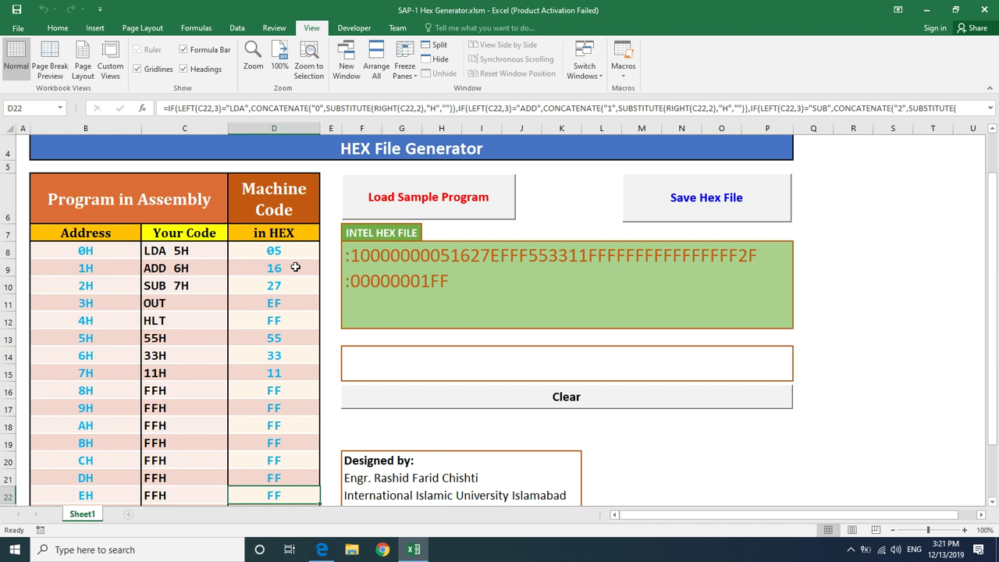
key("Down")
key("Down")
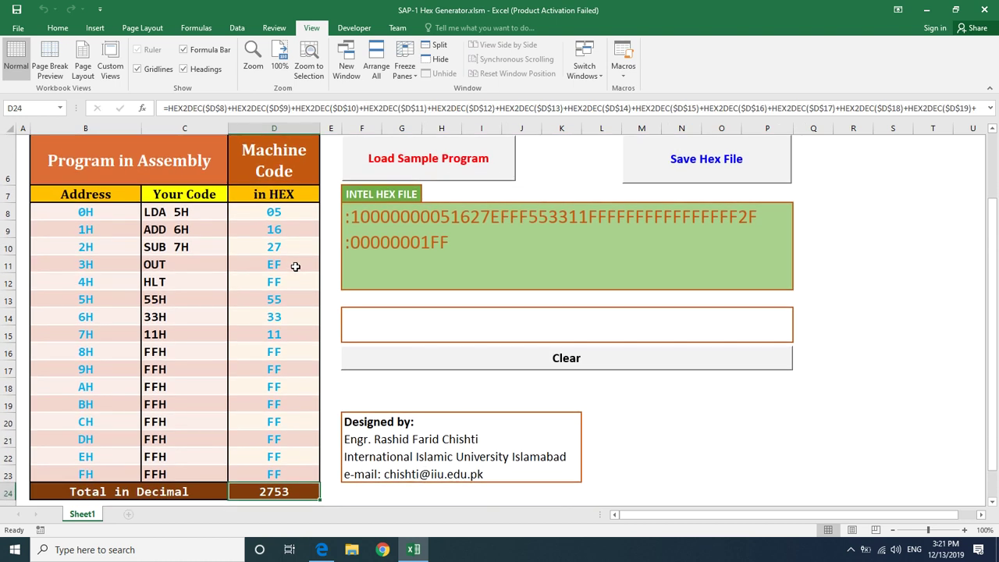
key("Up")
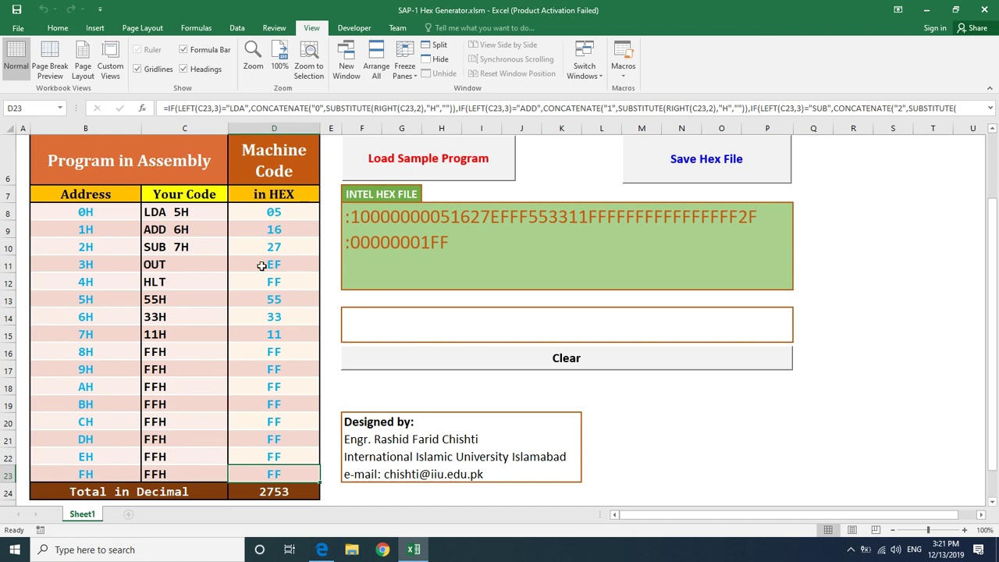
left_click_drag(183, 209, 183, 473)
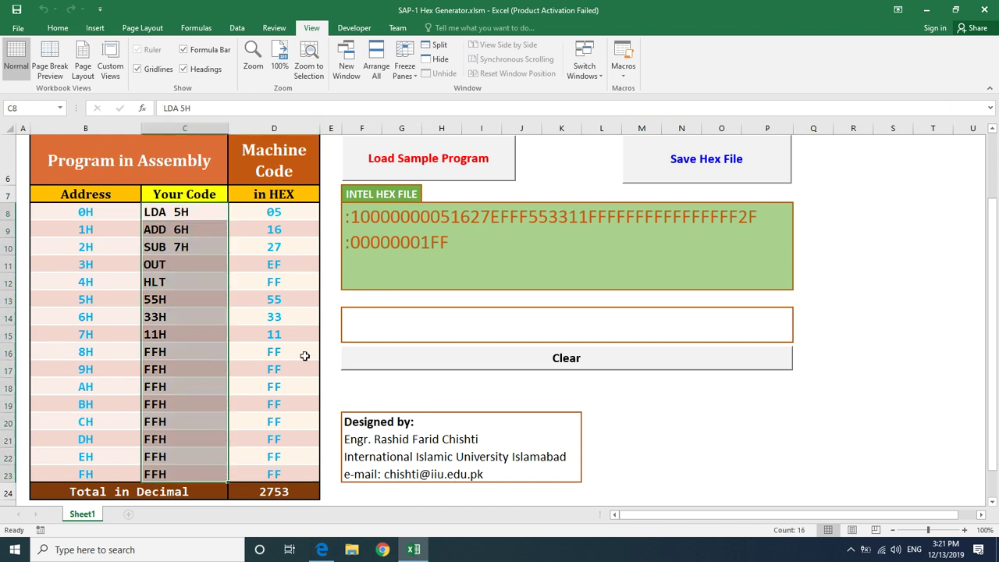
left_click_drag(990, 258, 989, 203)
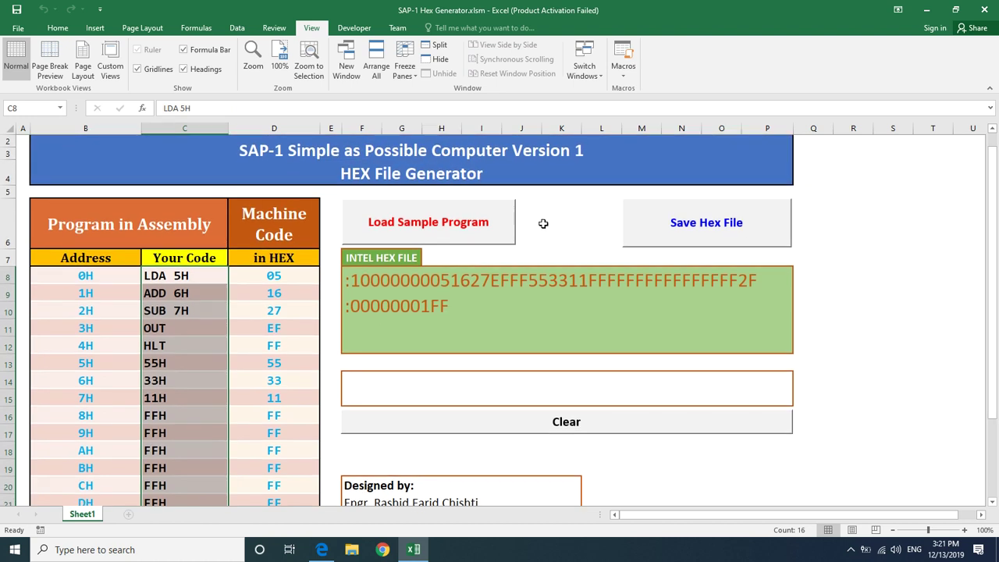
left_click_drag(308, 275, 308, 415)
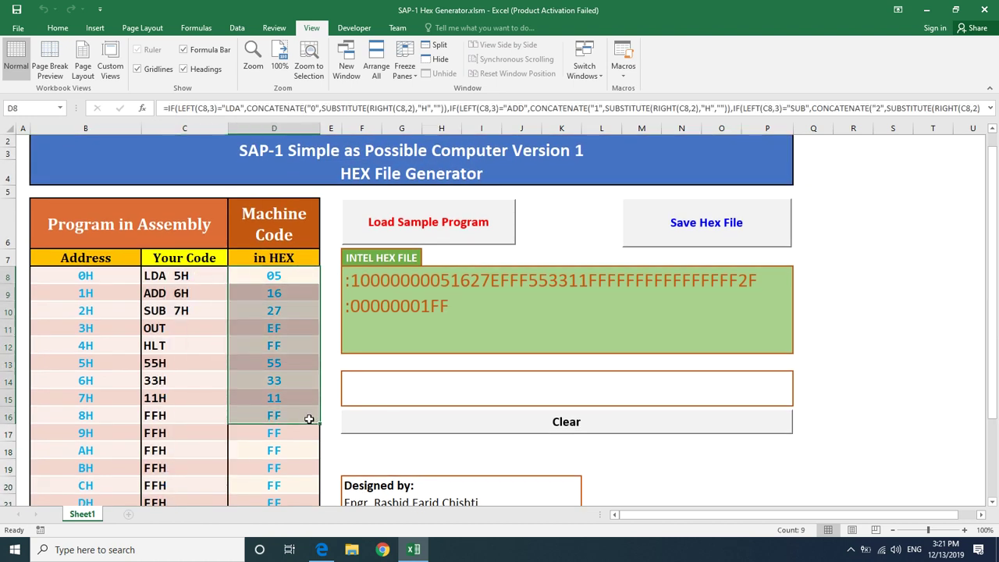
left_click(459, 291)
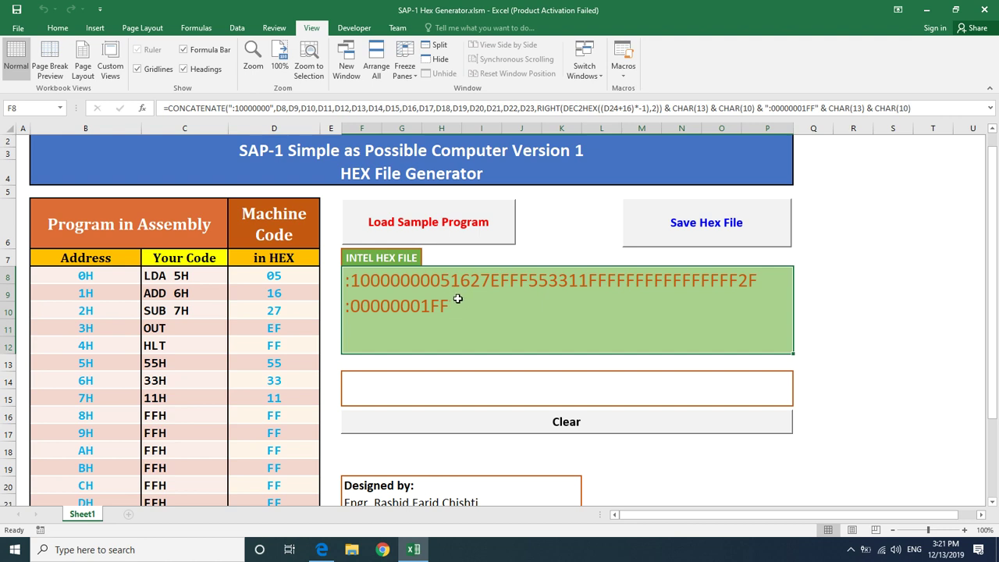
Export the Intel HEX record as SAP-1.hex on the Desktop and minimize Excel.
left_click(759, 232)
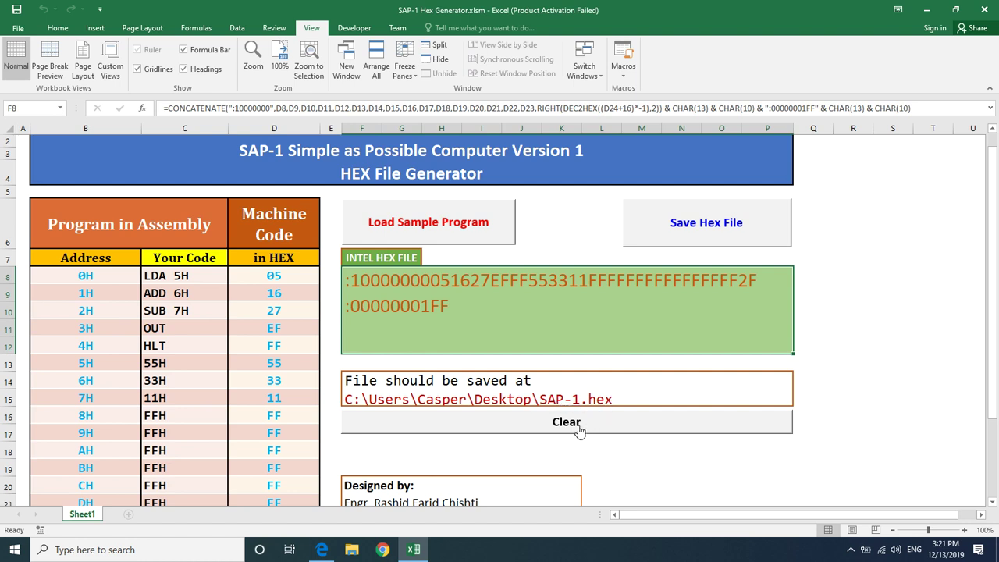
left_click(926, 9)
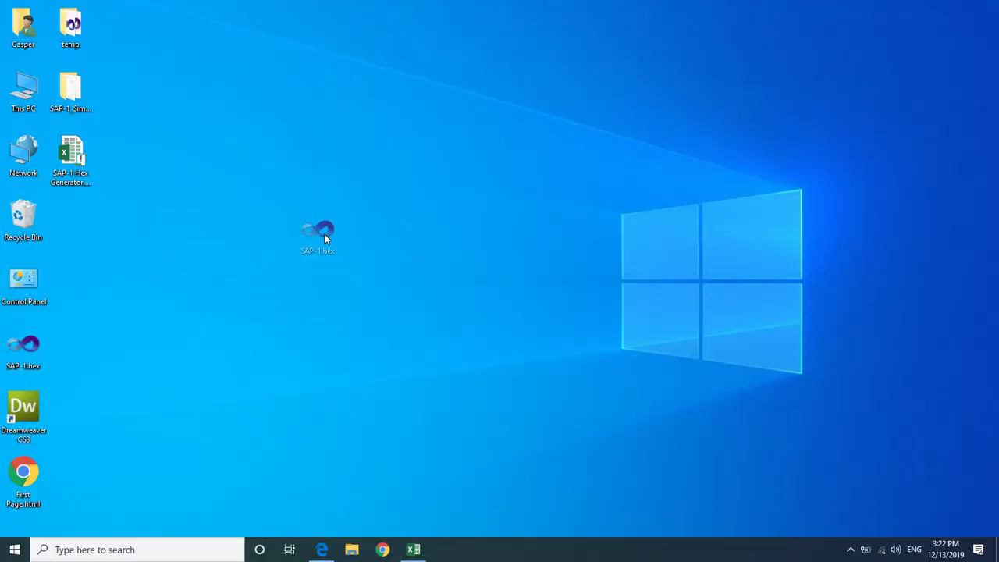
Delete the old SAP-1.hex file and save a fresh one from the workbook.
left_click_drag(324, 233, 324, 233)
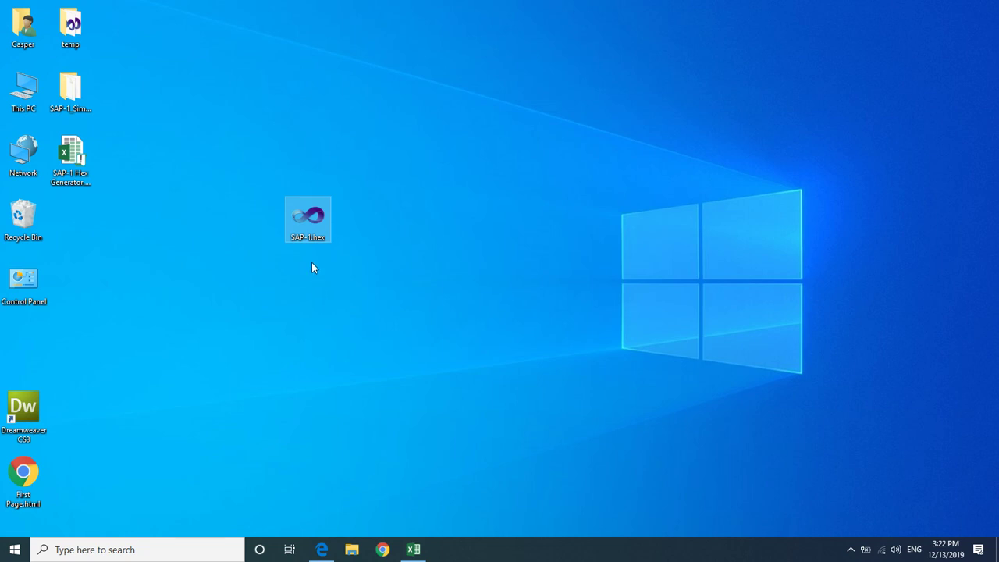
left_click_drag(296, 214, 21, 223)
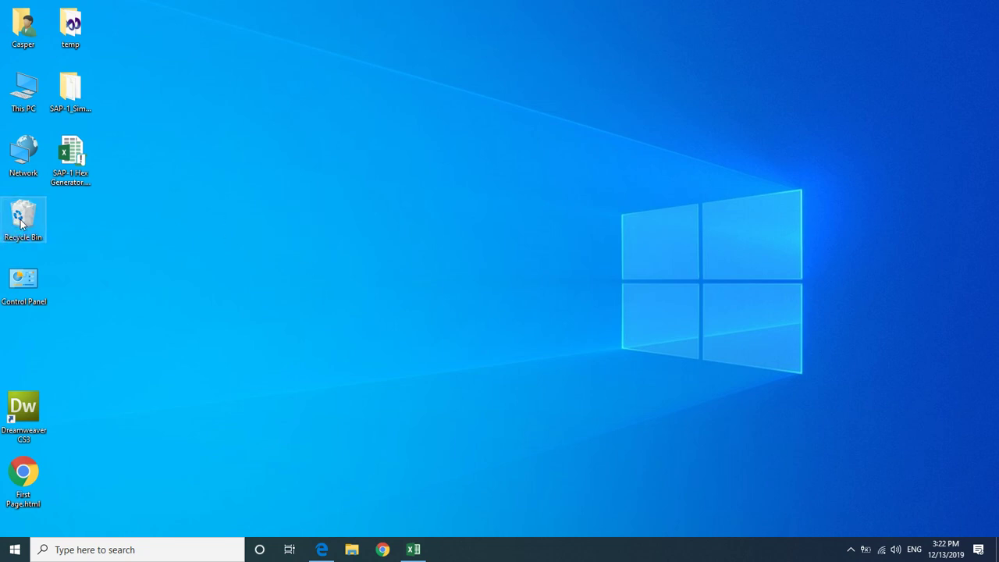
left_click(414, 549)
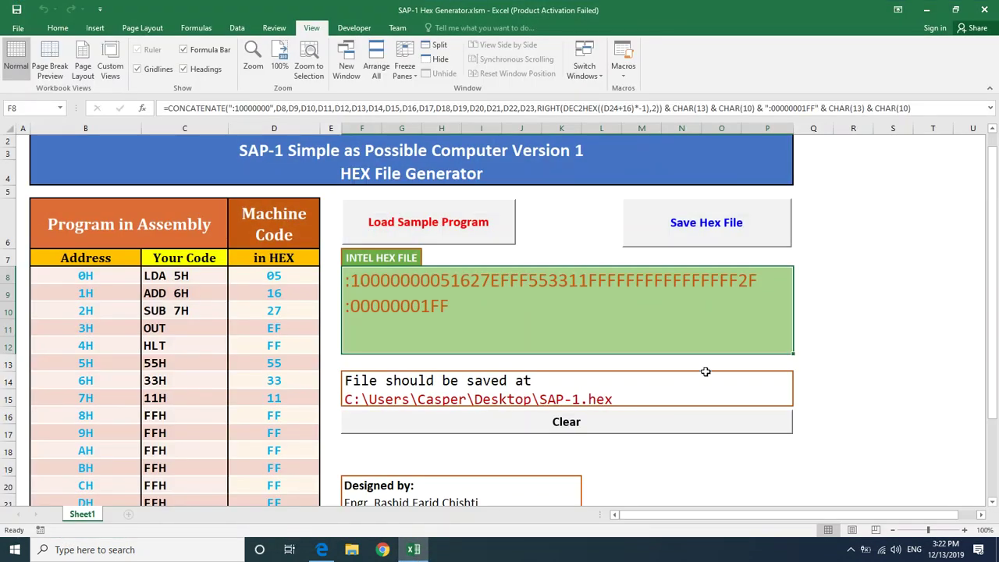
left_click(702, 235)
left_click(926, 9)
Move the new SAP-1.hex icon beside the Recycle Bin and open its context menu.
left_click_drag(28, 341, 194, 269)
left_click_drag(96, 204, 89, 206)
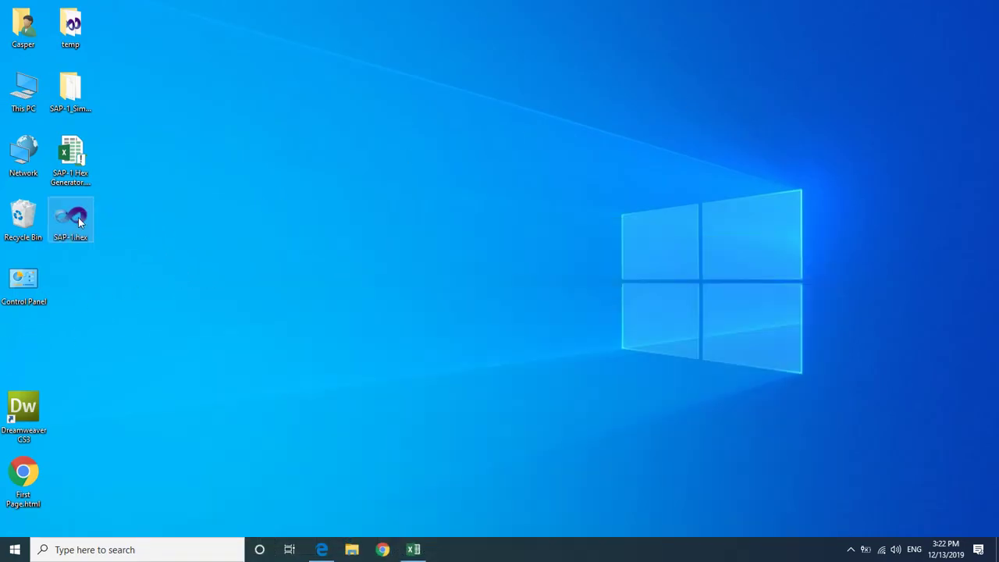
right_click(76, 220)
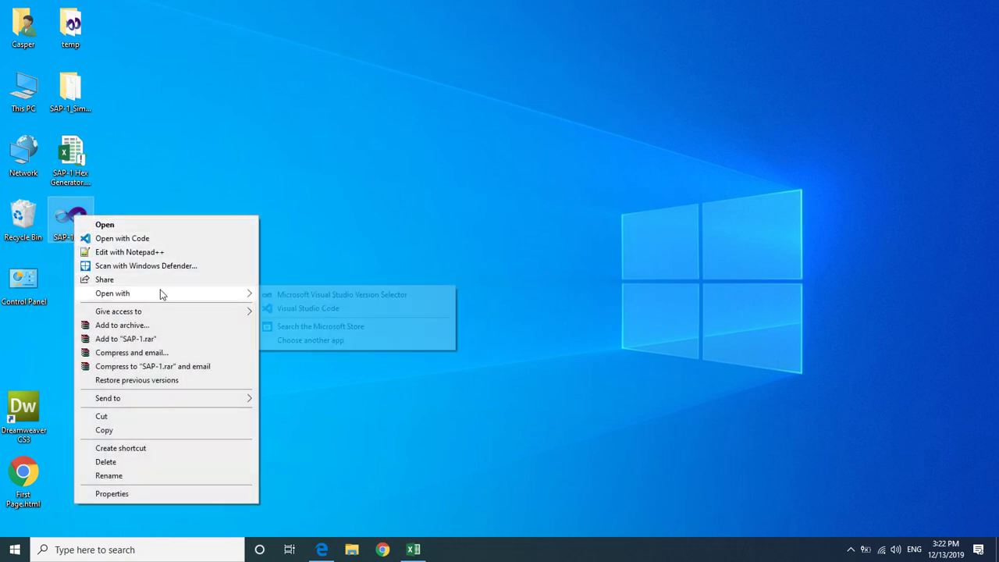
left_click(125, 252)
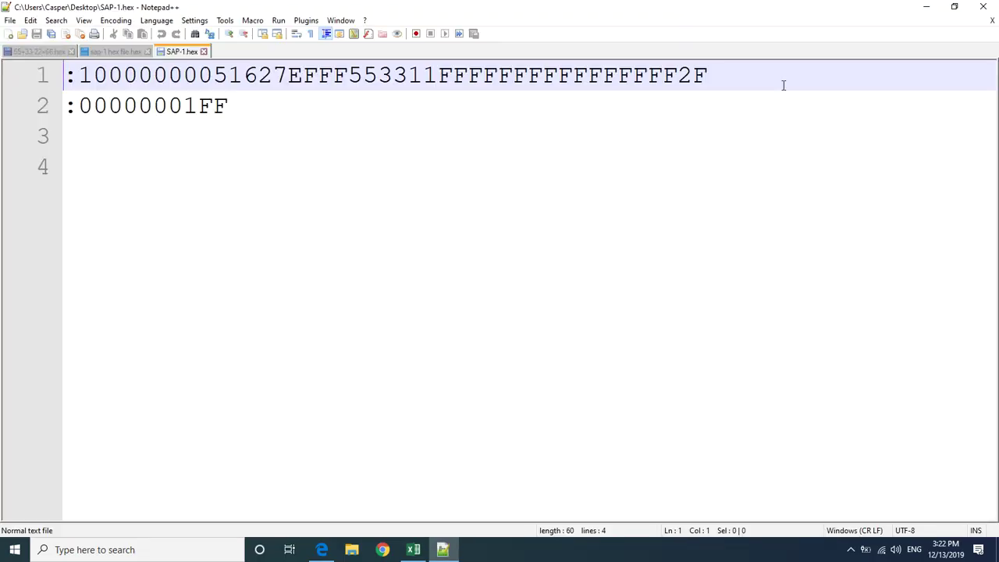
left_click(985, 6)
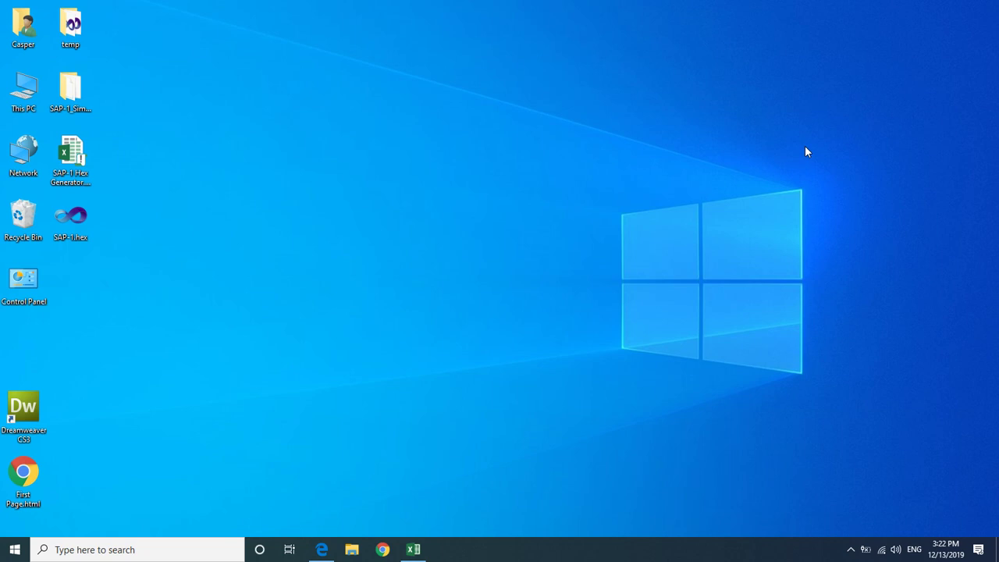
Review the code cells and Intel hex formula, then close the workbook, saving changes.
left_click(412, 549)
left_click_drag(182, 305, 195, 422)
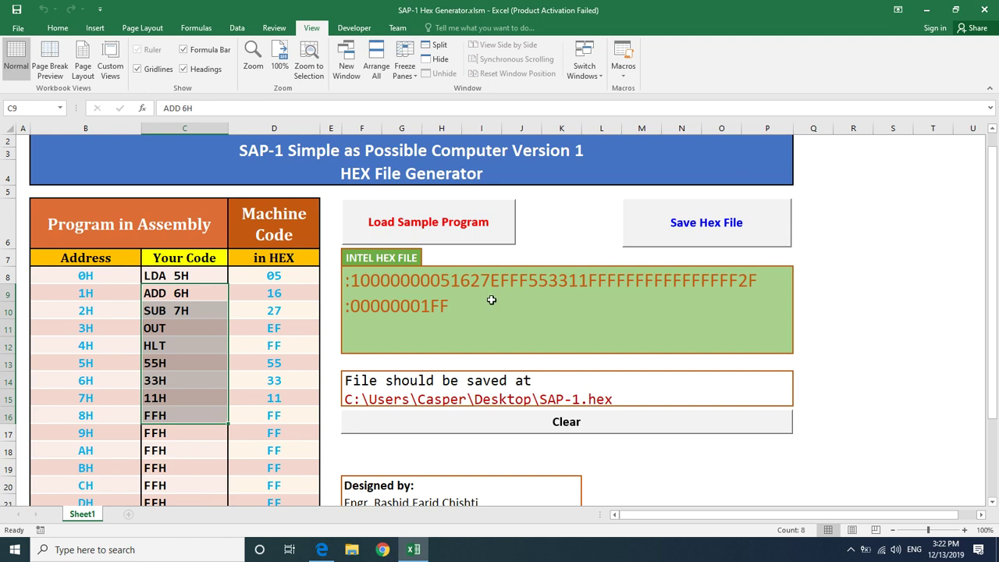
left_click(485, 299)
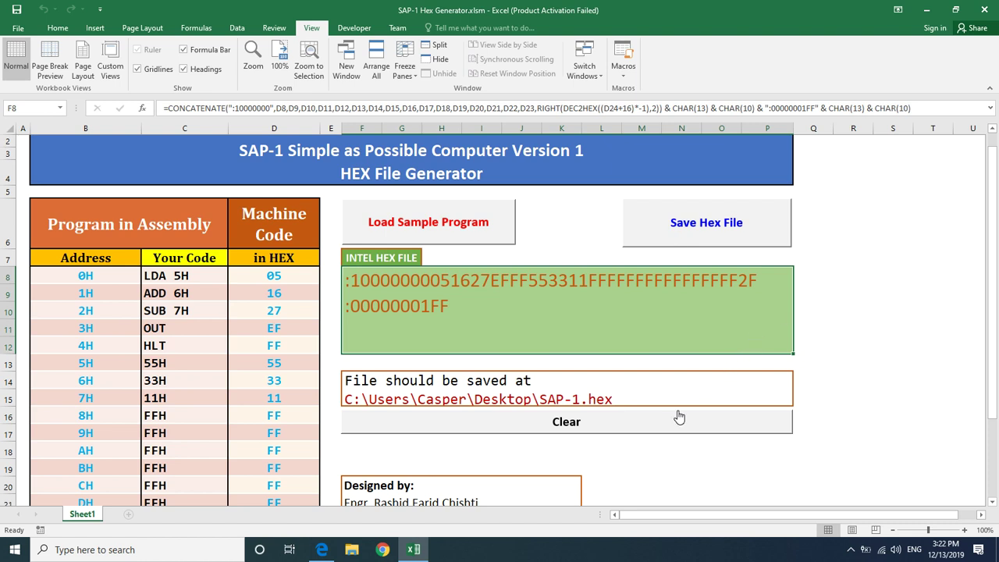
mouse_move(991, 347)
left_mouse_down()
mouse_move(996, 414)
mouse_move(995, 350)
left_mouse_up()
left_click(985, 10)
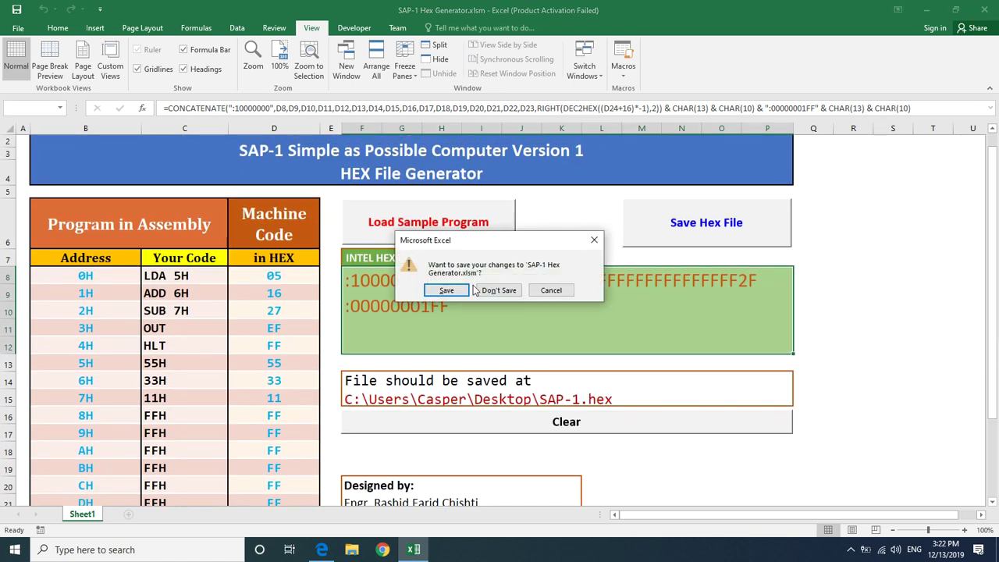
left_click(460, 290)
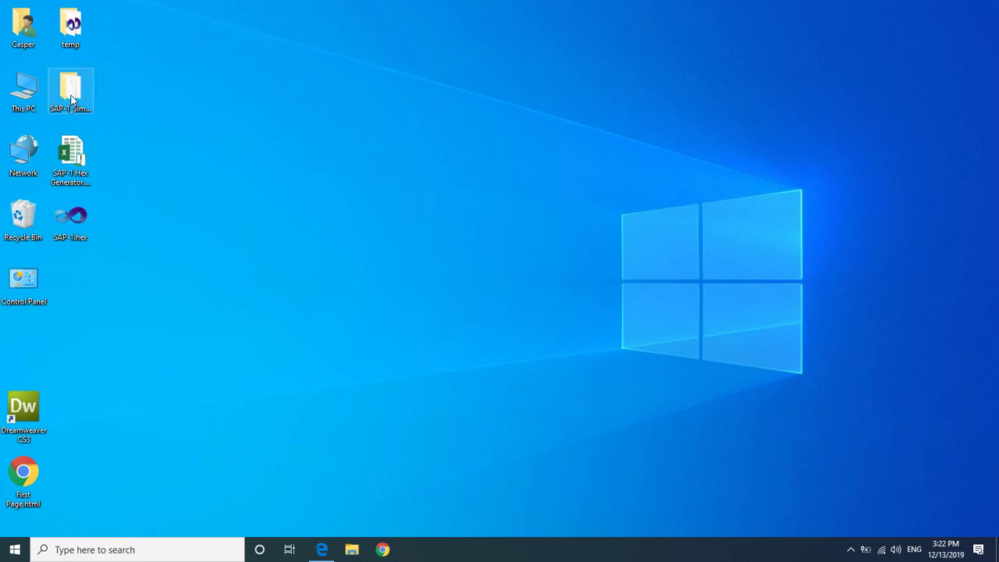
Open SAP1.DSN from the SAP-1 simulation folder and minimize the Explorer window.
double_click(71, 97)
left_click(138, 121)
left_click(404, 320)
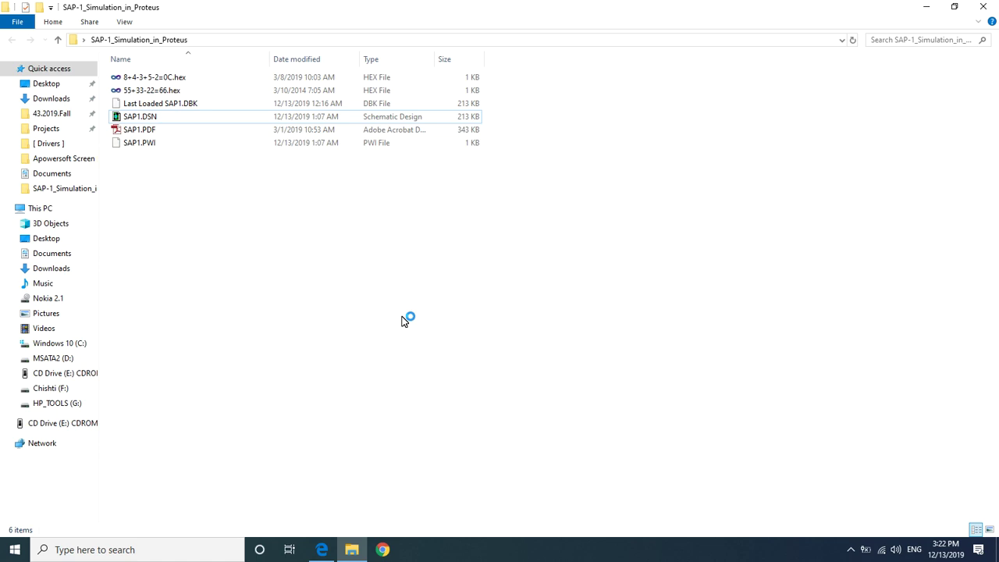
left_click(922, 6)
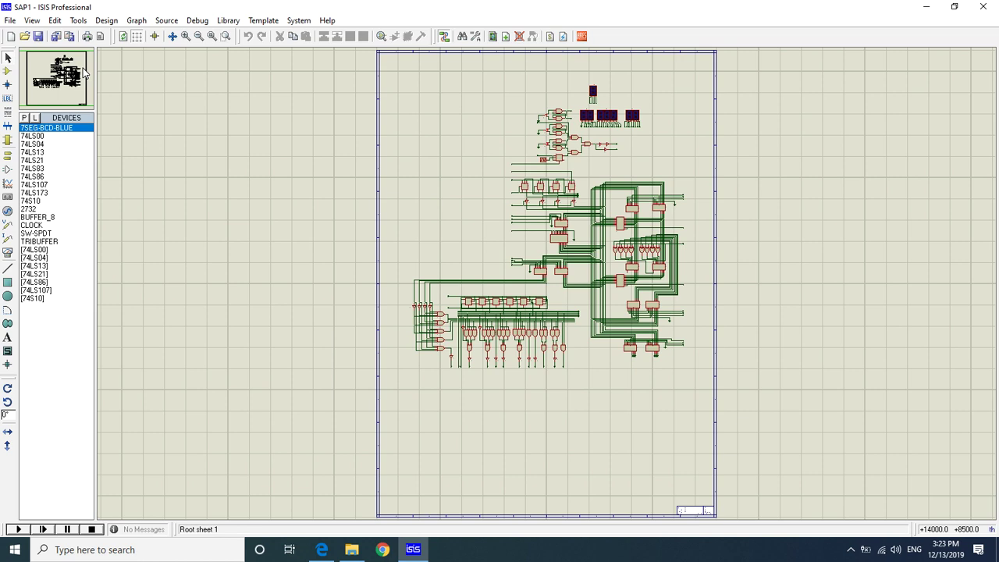
Zoom in closely on the SAP-1 schematic.
left_click(186, 37)
left_click(186, 37)
left_click(186, 36)
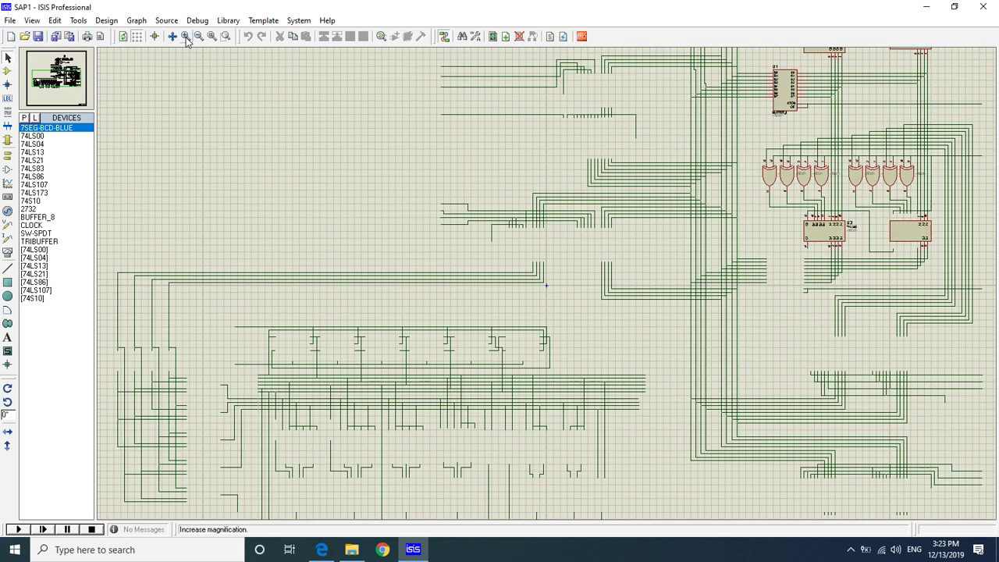
left_click(185, 37)
left_click(186, 37)
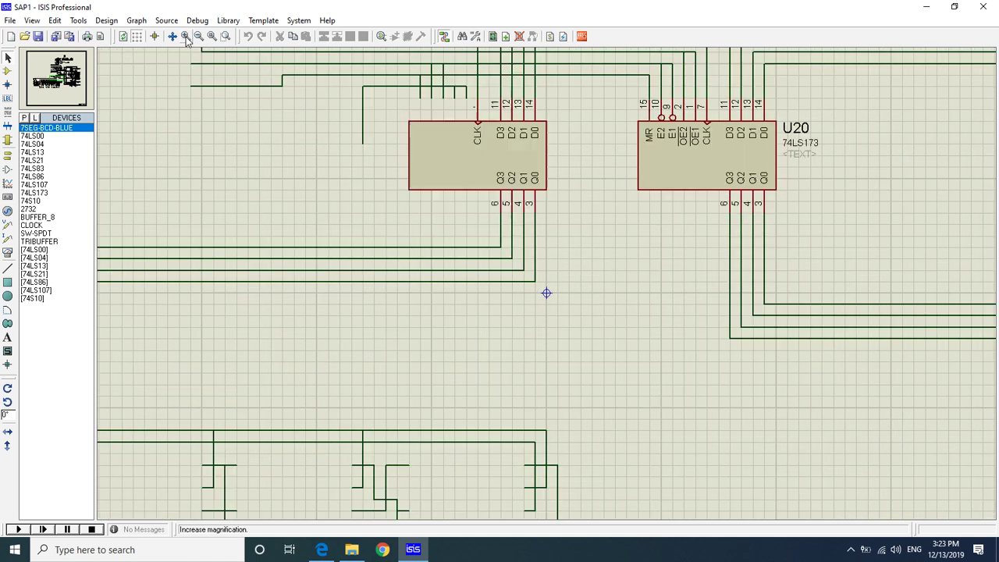
left_click(59, 78)
Pan across the displays, switches and flip-flops to register U19 and EPROM U22.
left_click_drag(59, 78, 66, 56)
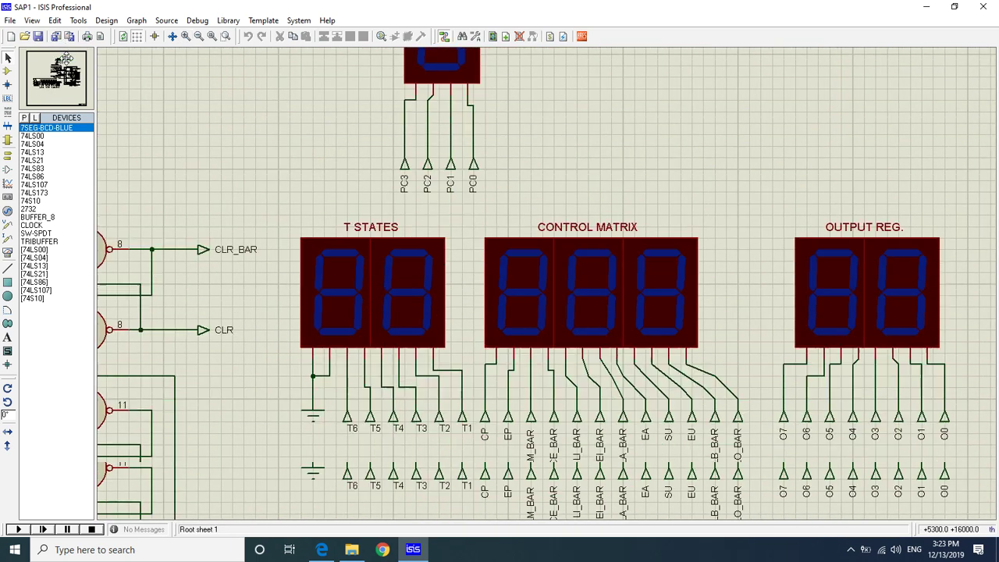
left_click_drag(66, 56, 66, 58)
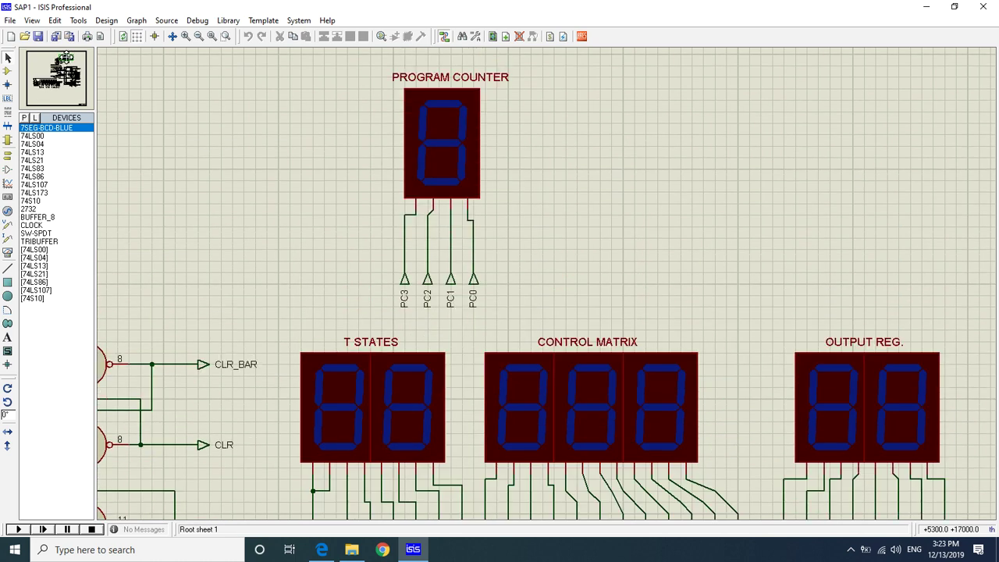
left_click_drag(66, 57, 59, 57)
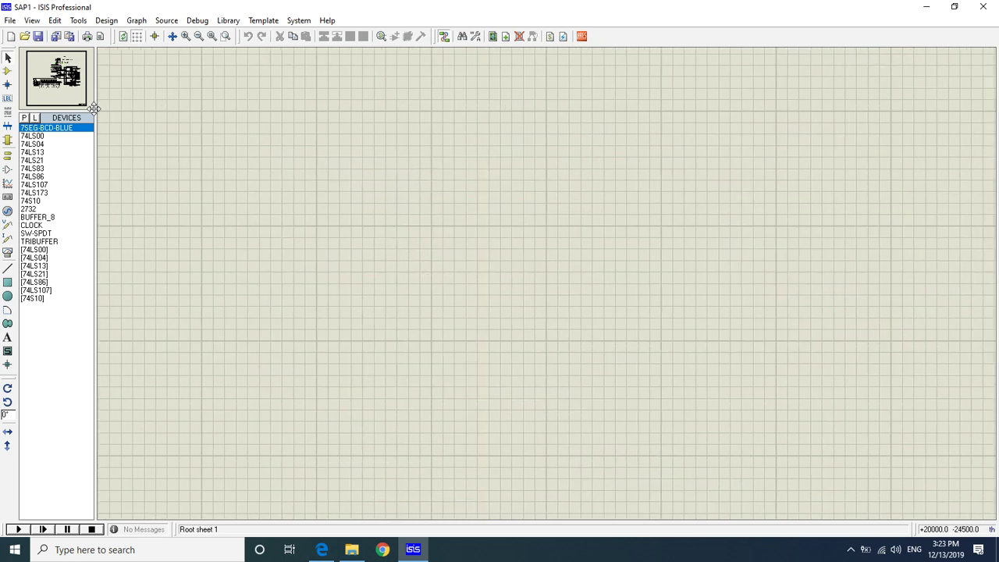
mouse_move(58, 57)
left_mouse_down()
mouse_move(54, 75)
mouse_move(59, 60)
left_mouse_up()
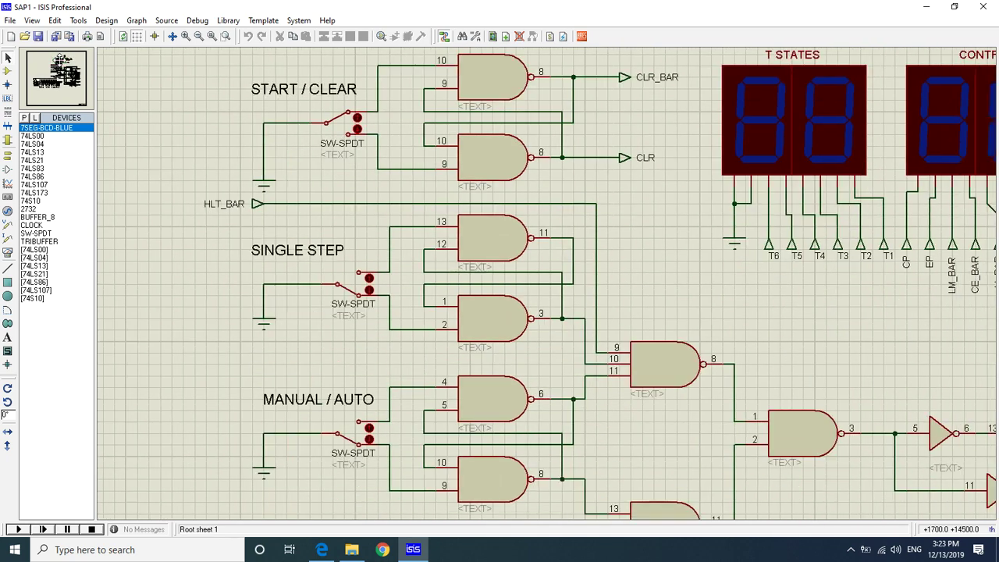
left_click_drag(58, 57, 46, 92)
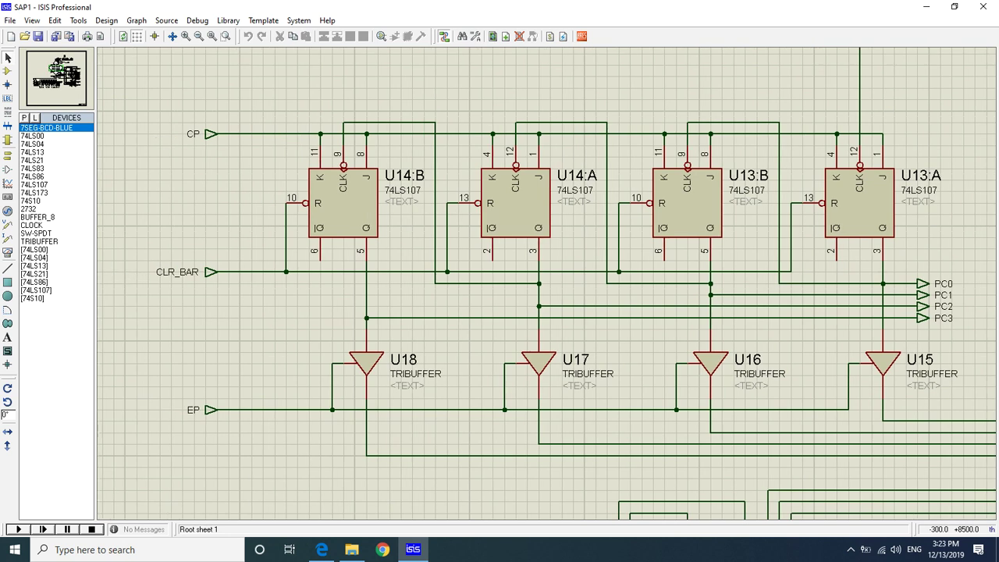
mouse_move(46, 92)
left_mouse_down()
mouse_move(52, 104)
mouse_move(53, 83)
left_mouse_up()
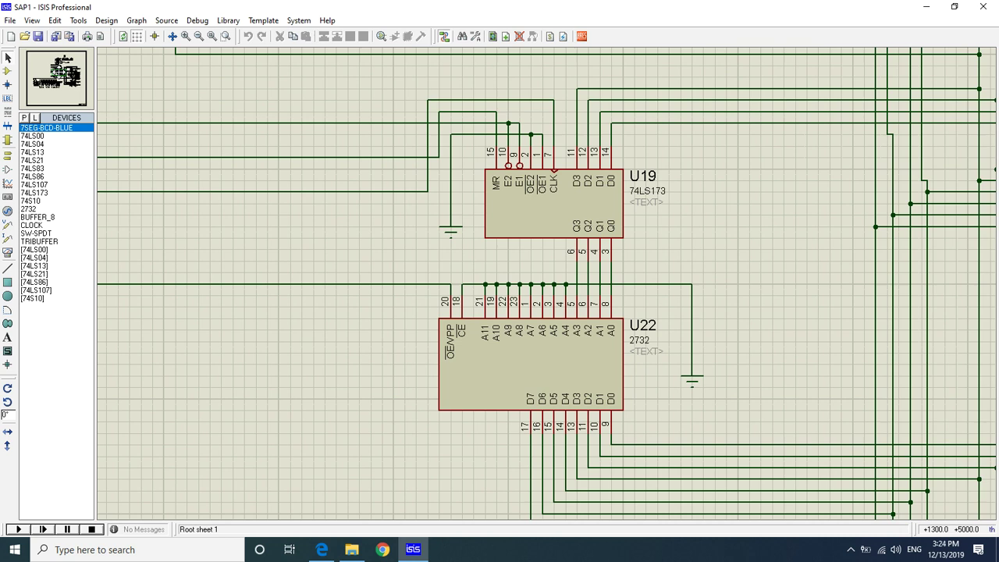
scroll(547, 281, "down", 1)
scroll(546, 281, "down", 3)
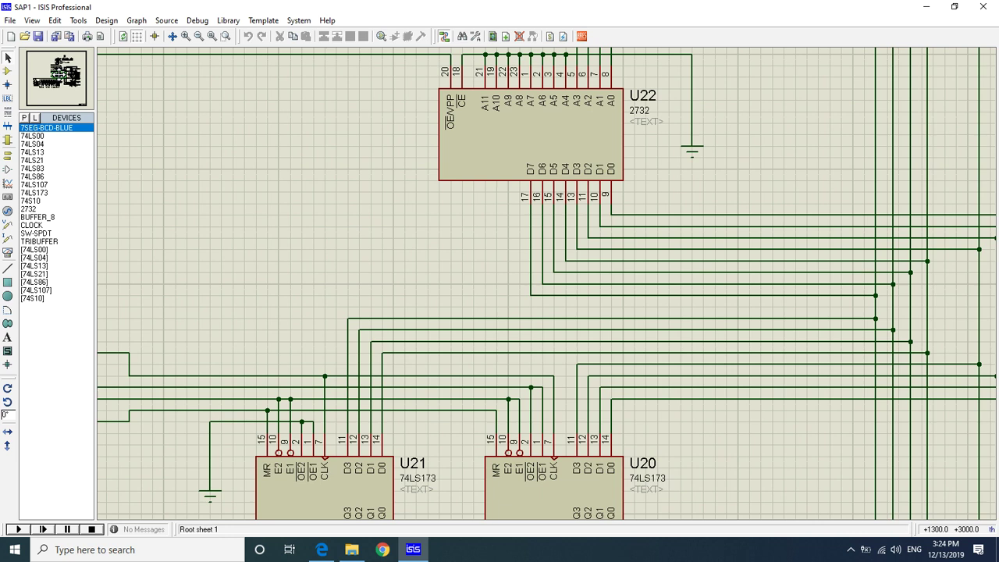
scroll(546, 283, "up", 3)
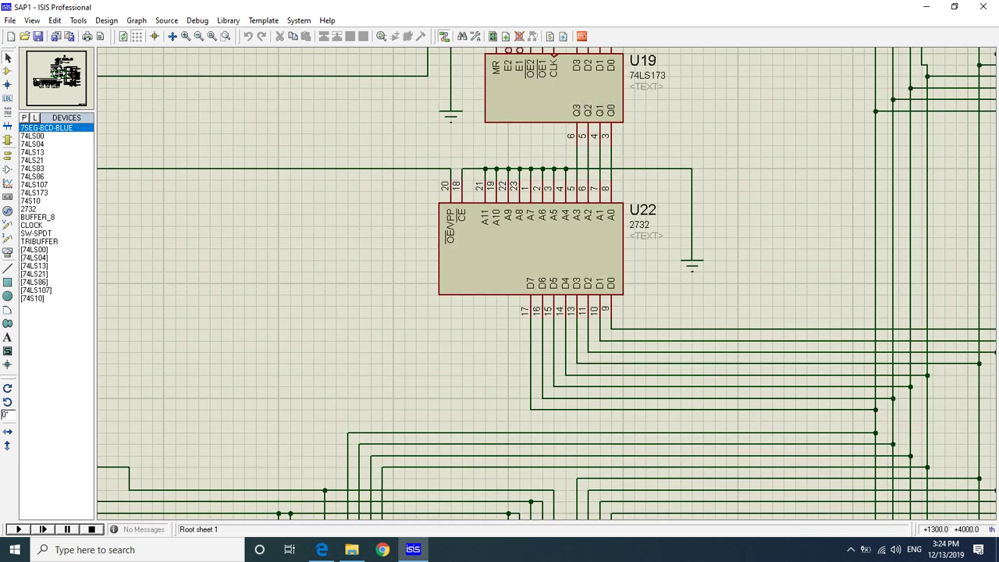
scroll(546, 283, "left", 3)
scroll(470, 456, "down", 3)
scroll(470, 455, "down", 2)
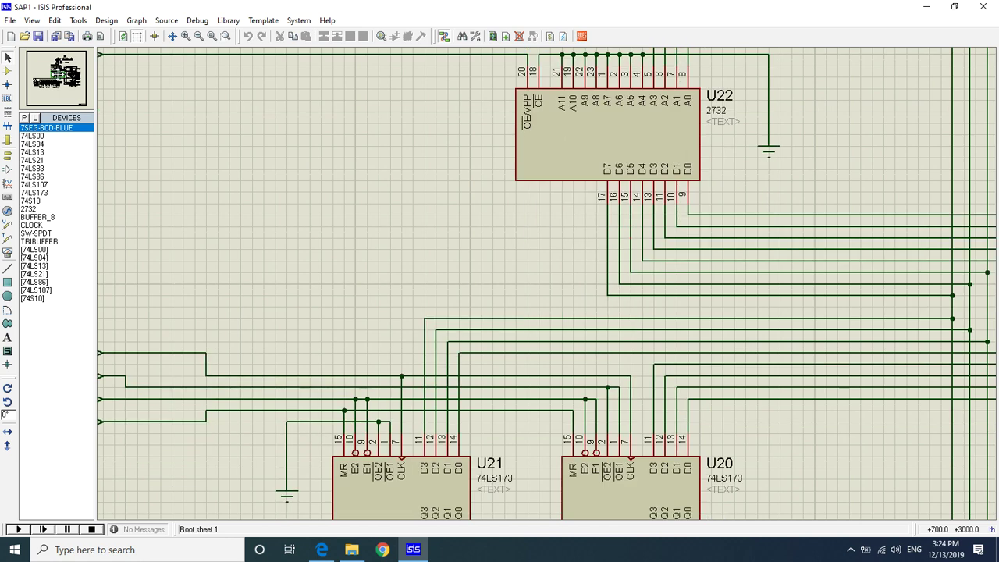
scroll(469, 456, "down", 4)
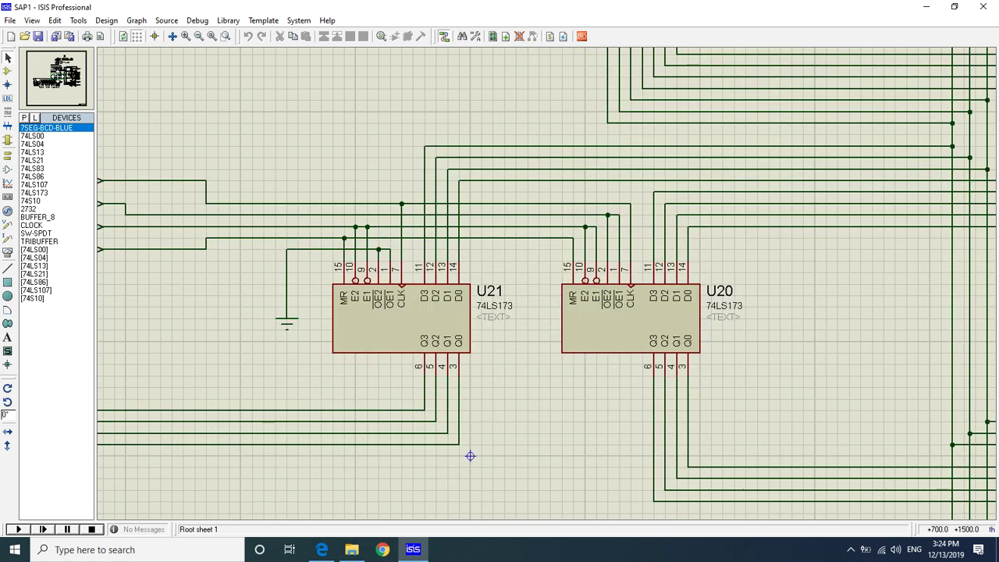
middle_click_drag(470, 456, 58, 82)
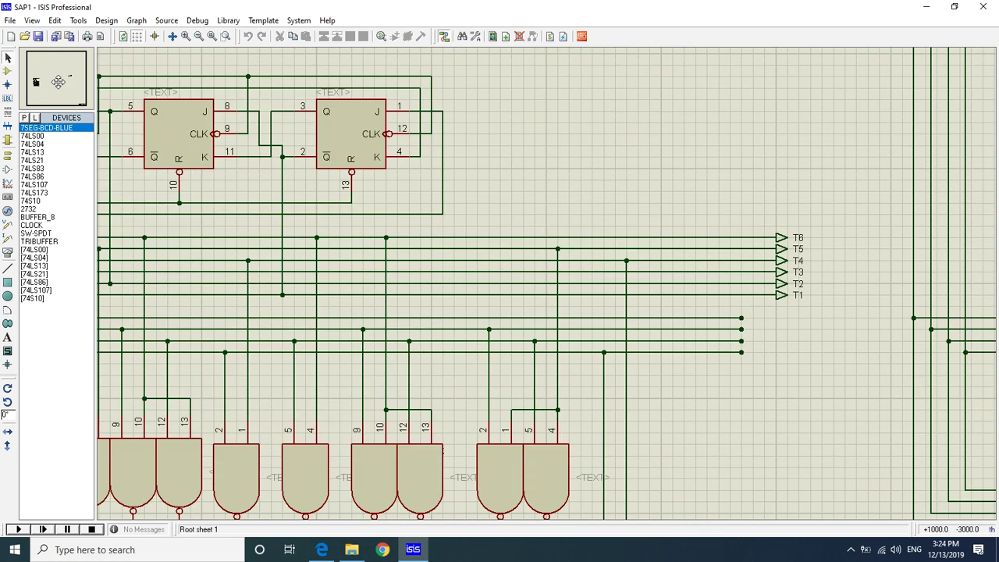
left_click_drag(59, 82, 53, 80)
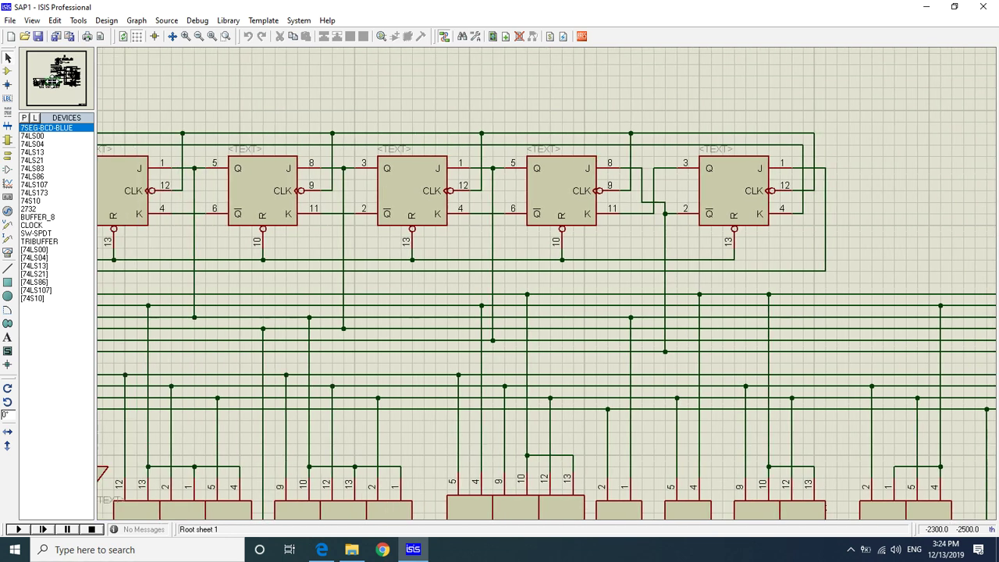
left_click_drag(52, 80, 72, 86)
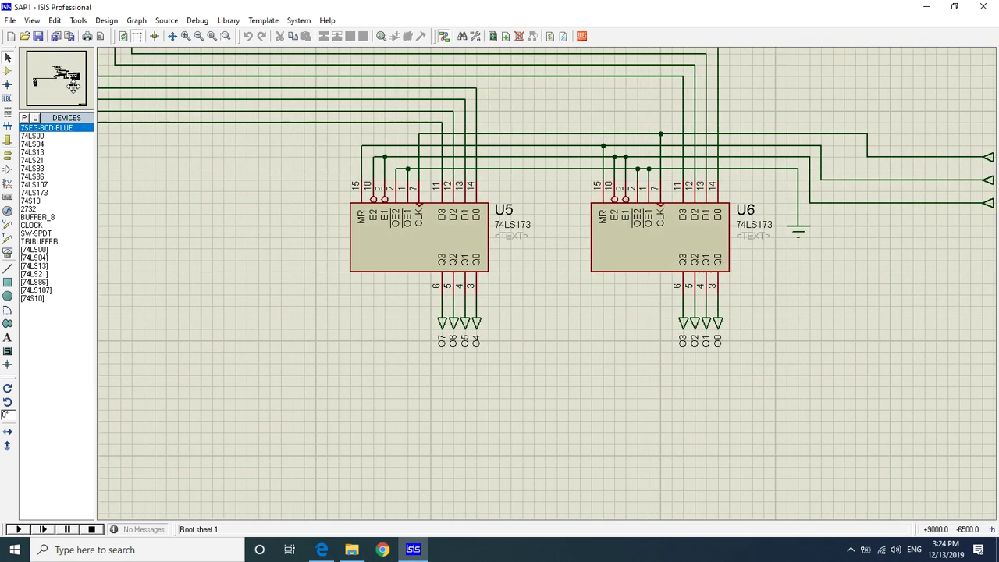
mouse_move(72, 86)
left_mouse_down()
mouse_move(74, 66)
mouse_move(59, 69)
left_mouse_up()
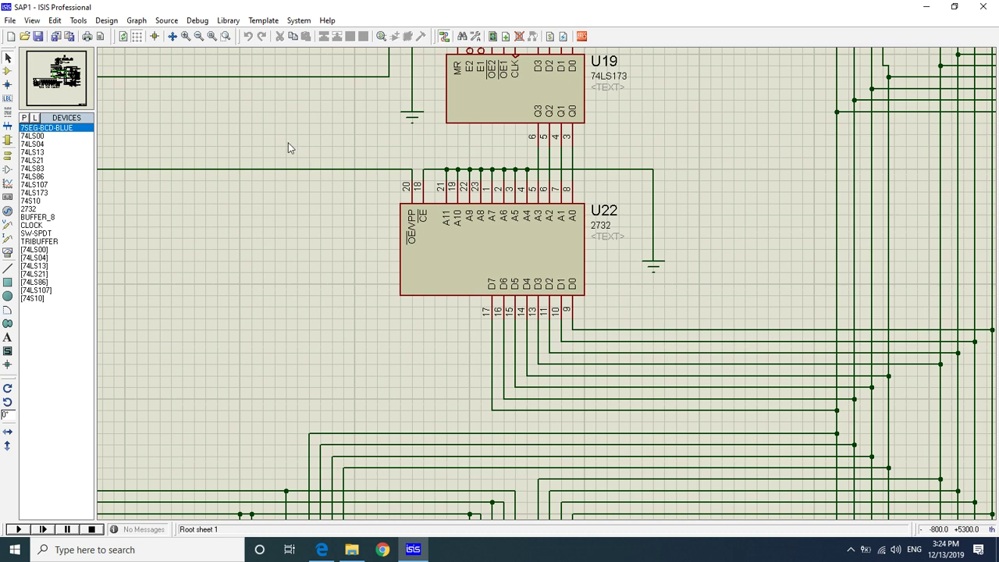
Set U22's Image File to SAP-1.hex from the Desktop and start the simulation.
right_click(454, 231)
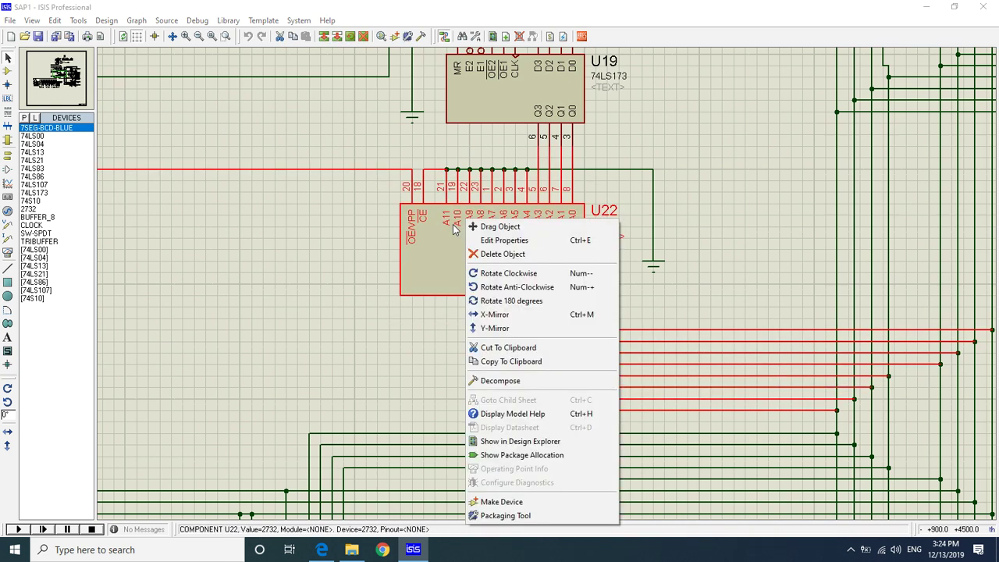
left_click(481, 242)
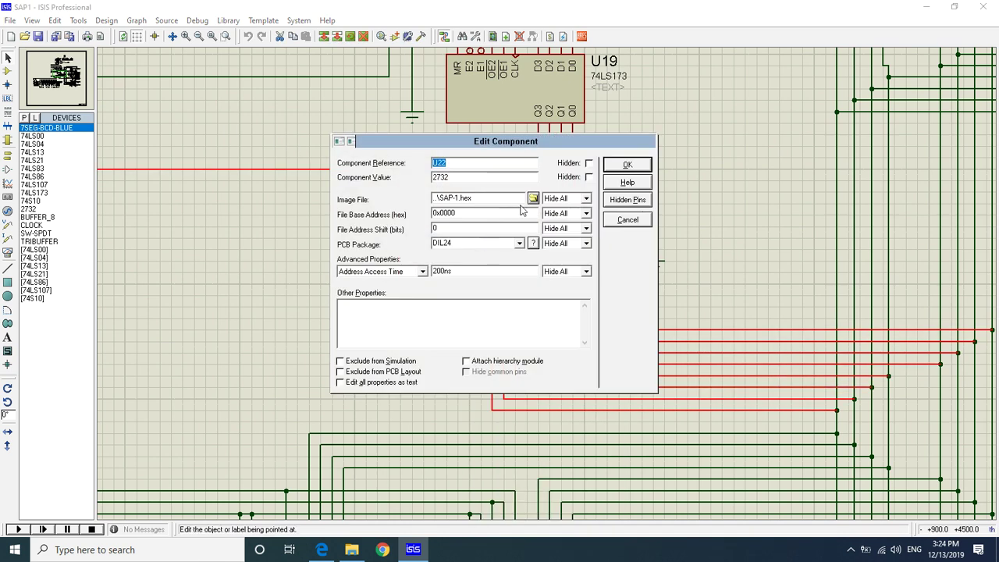
left_click(533, 198)
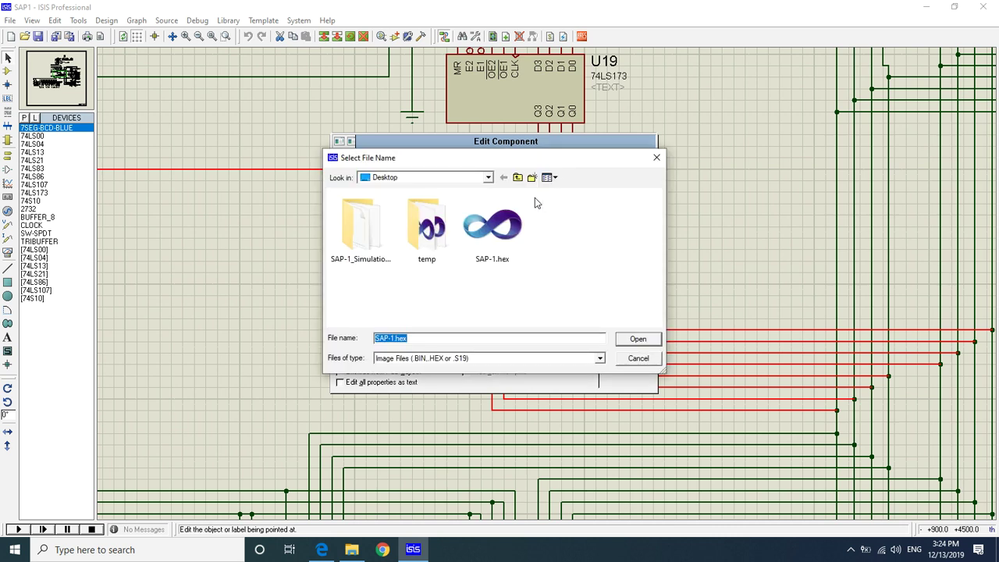
left_click(500, 228)
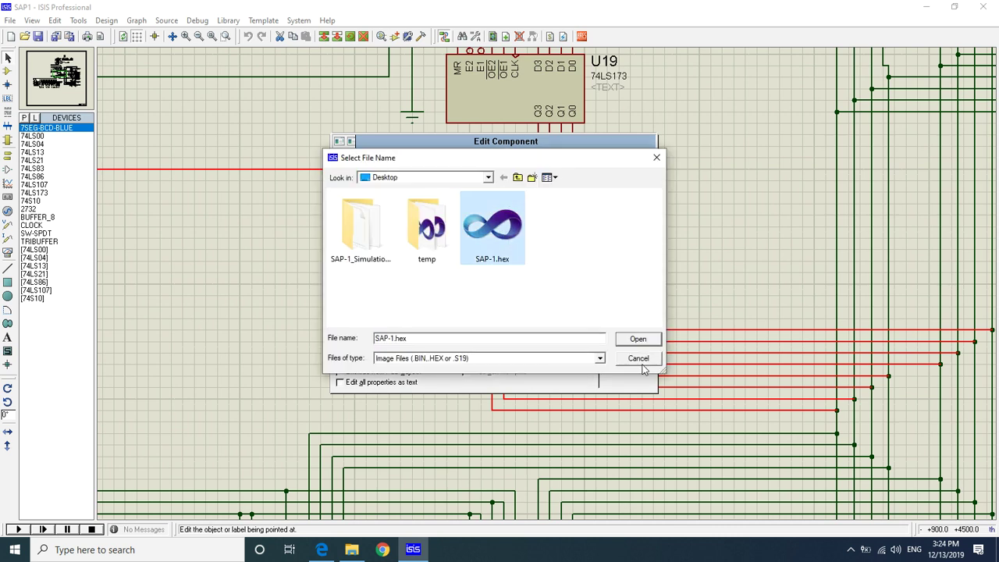
left_click(638, 340)
left_click(627, 164)
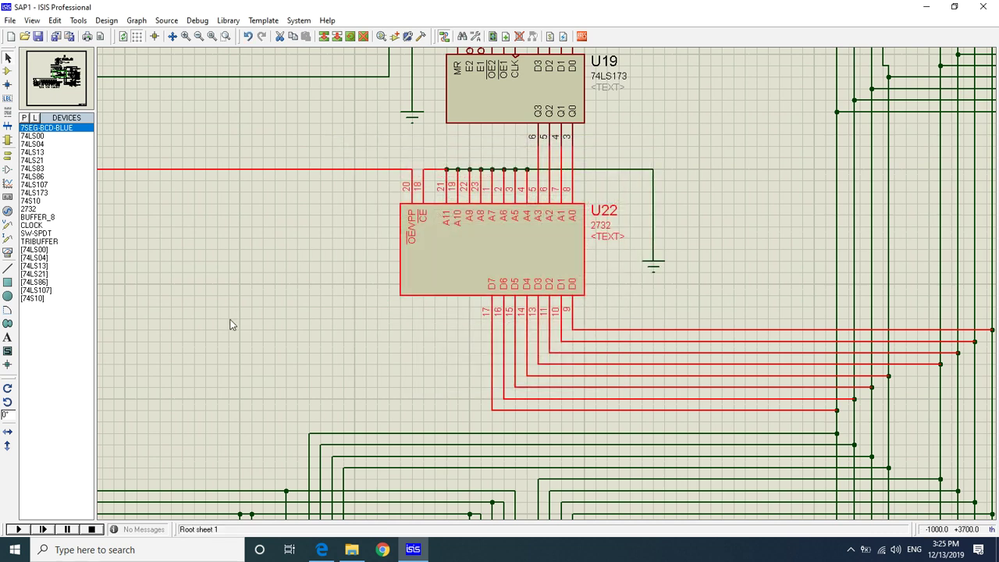
left_click(21, 530)
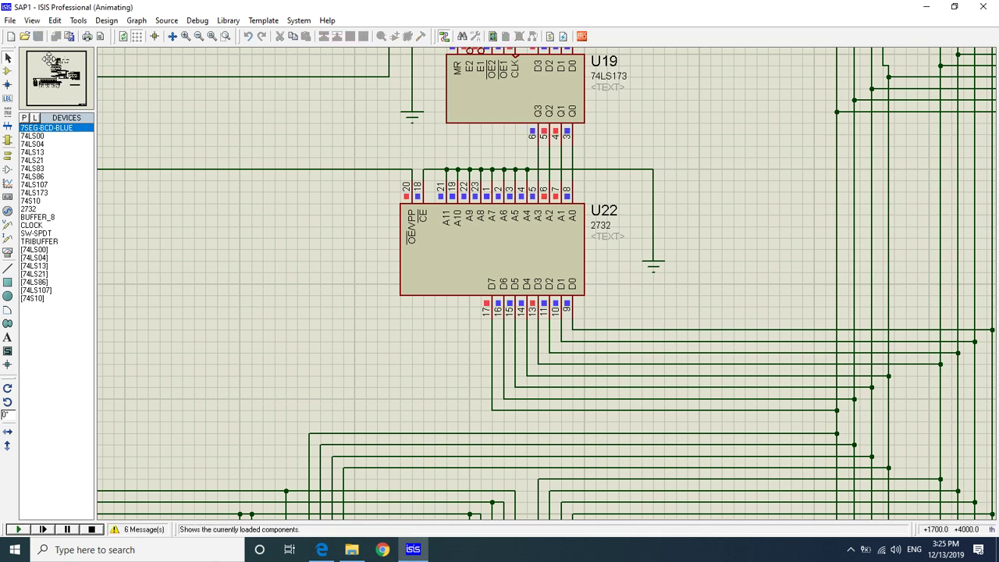
Survey the running circuit's flip-flops, control gates and displays, then stop the simulation.
left_click_drag(50, 69, 64, 156)
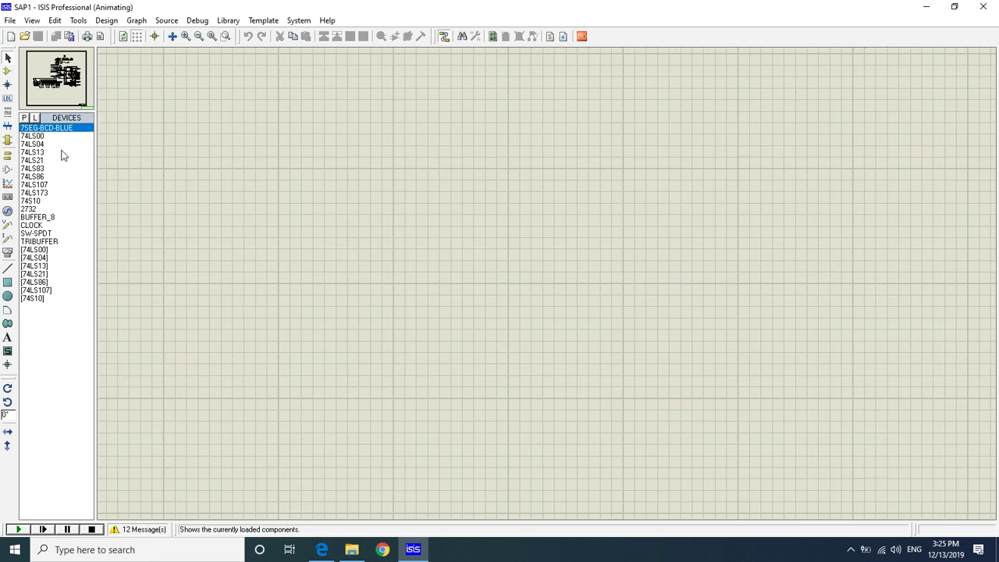
left_click(49, 69)
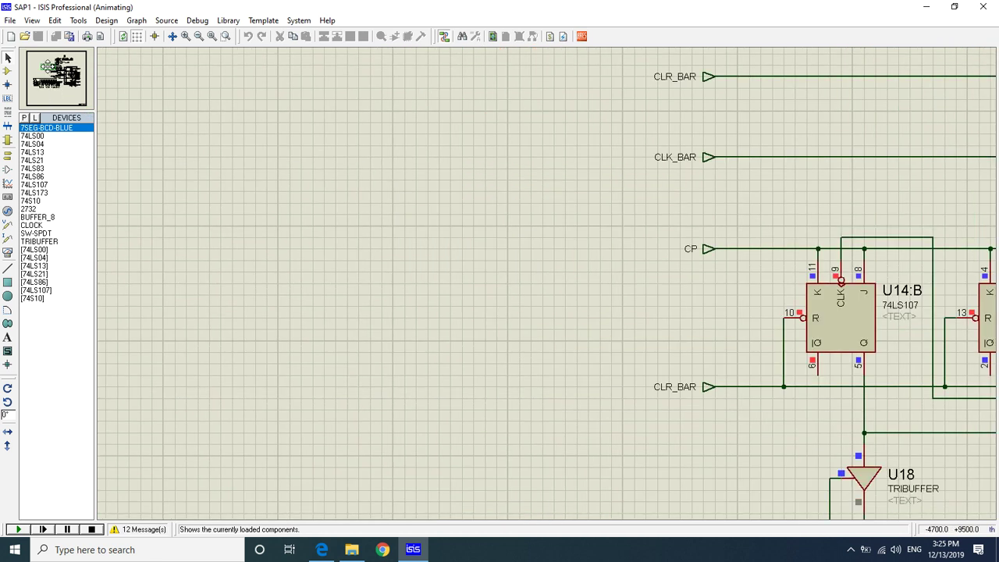
left_click_drag(49, 68, 47, 63)
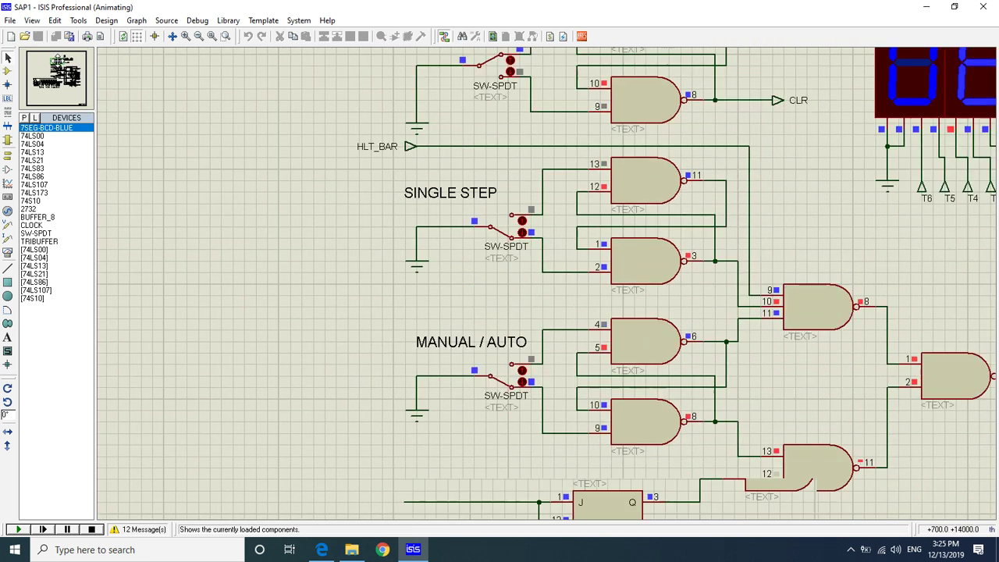
left_click(51, 71)
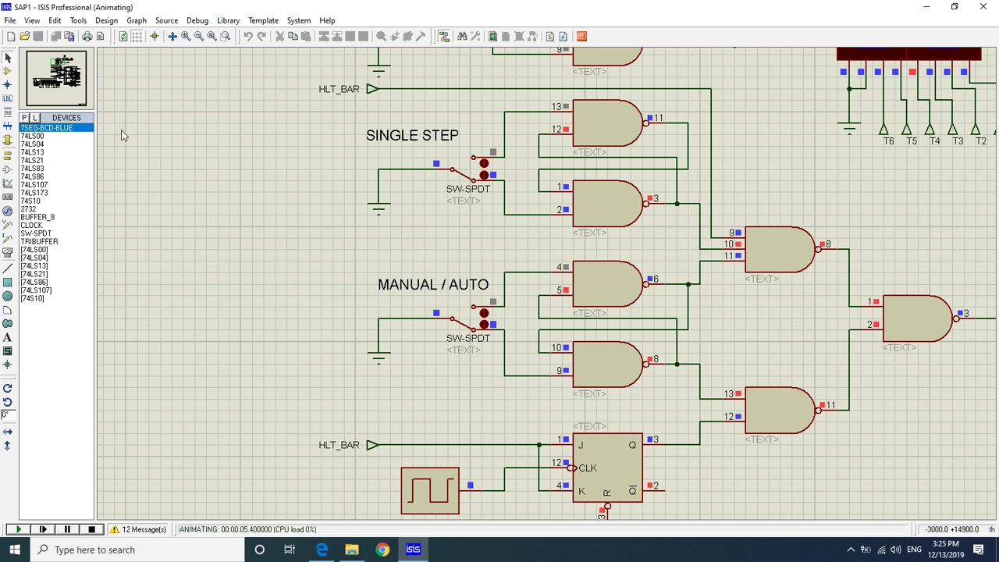
left_click(199, 36)
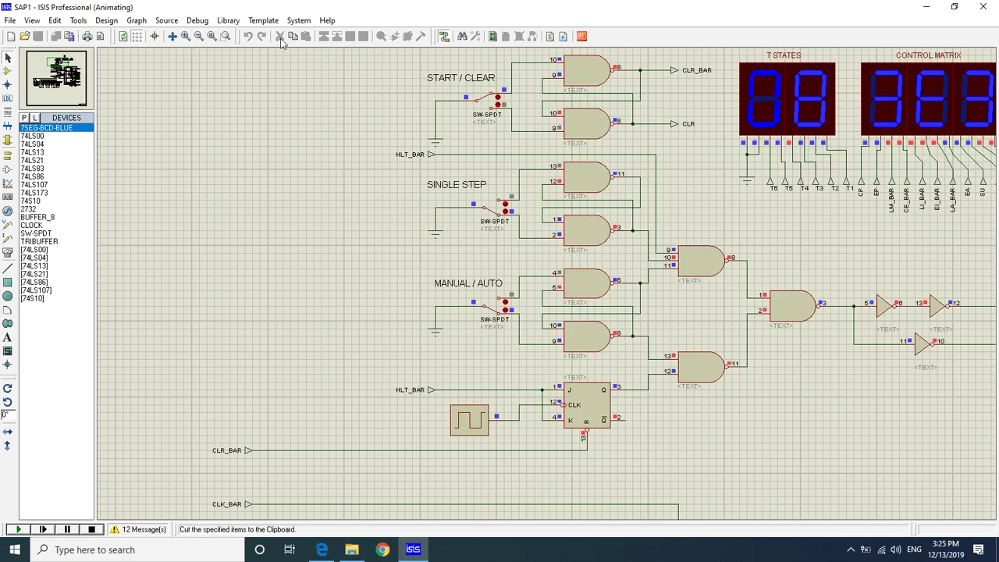
left_click(61, 70)
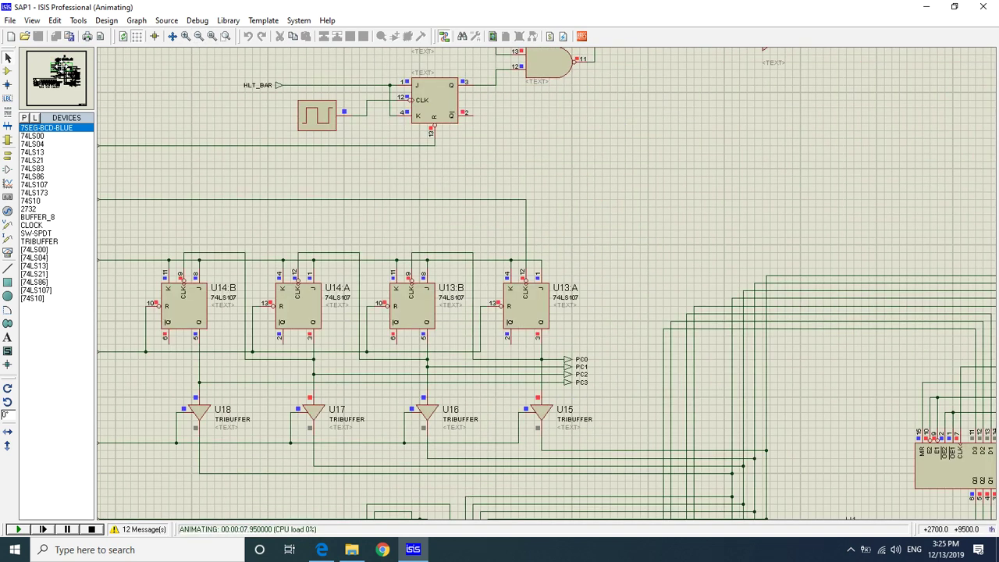
left_click_drag(61, 78, 57, 65)
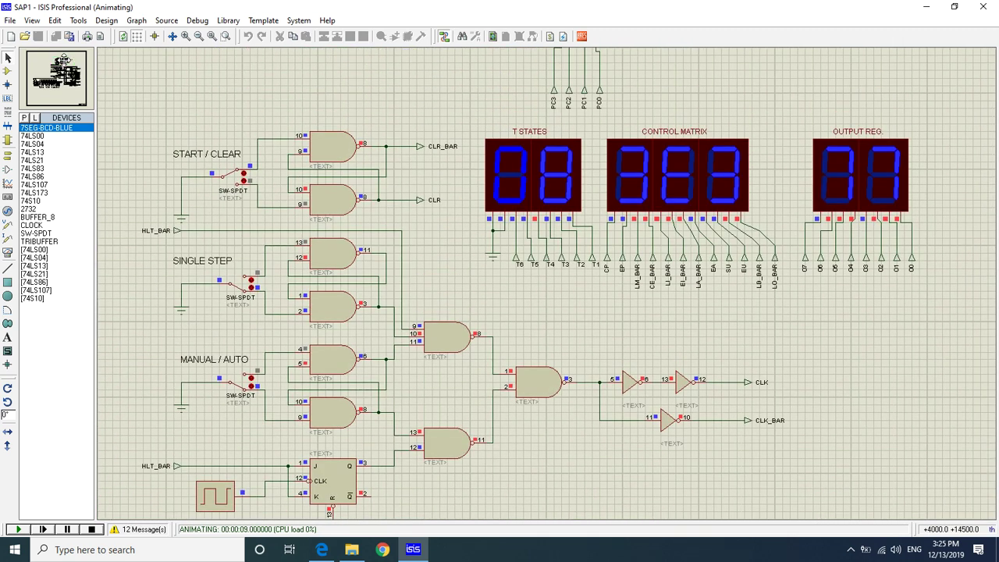
left_click(57, 67)
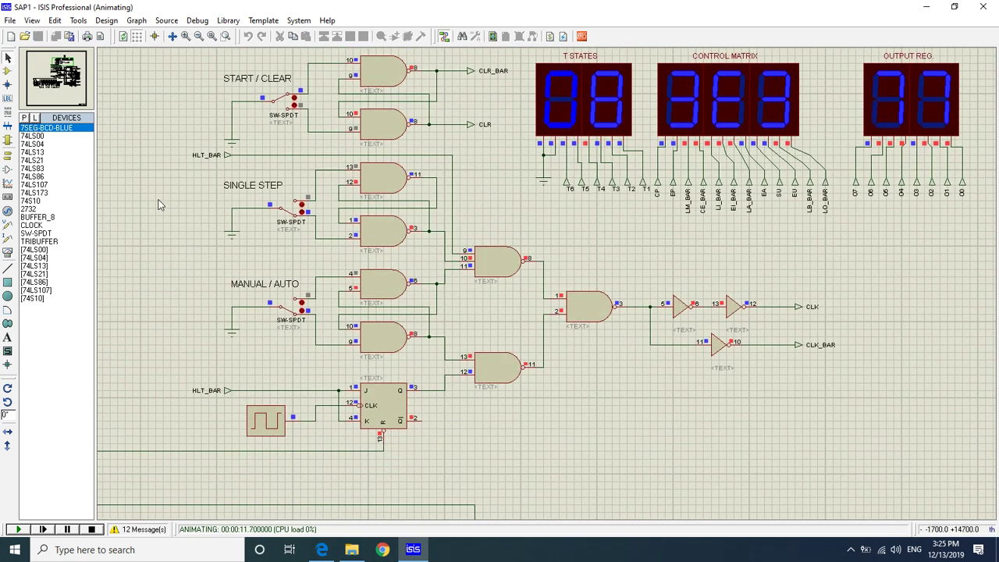
left_click(91, 529)
Restart the simulation and minimize the Proteus window while it keeps running.
left_click(19, 529)
left_click(924, 7)
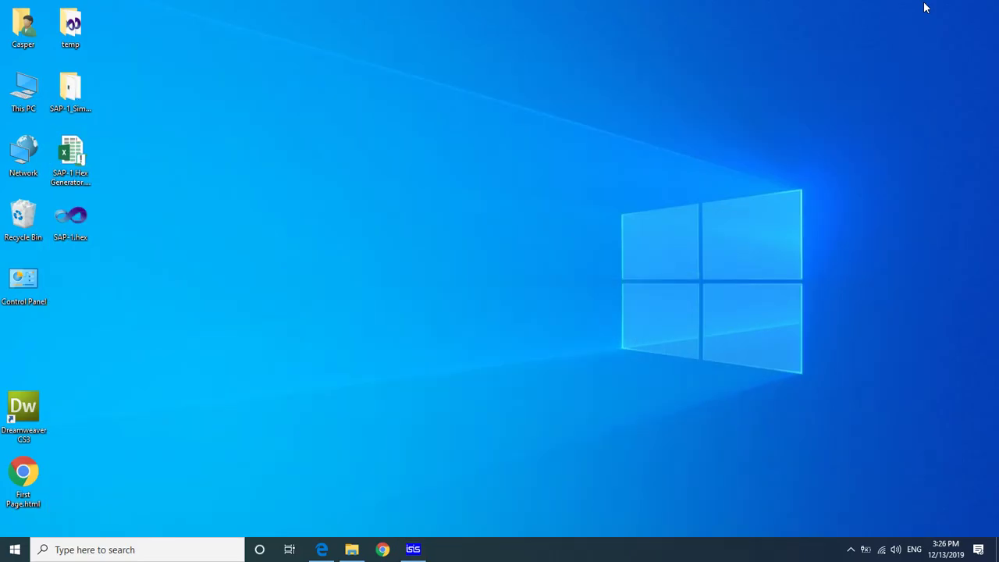
Reopen the SAP-1 Hex Generator workbook, check cells C9–C15 (ADD 6H, SUB 7H, 55H, 33H, 11H), then minimize it.
double_click(76, 156)
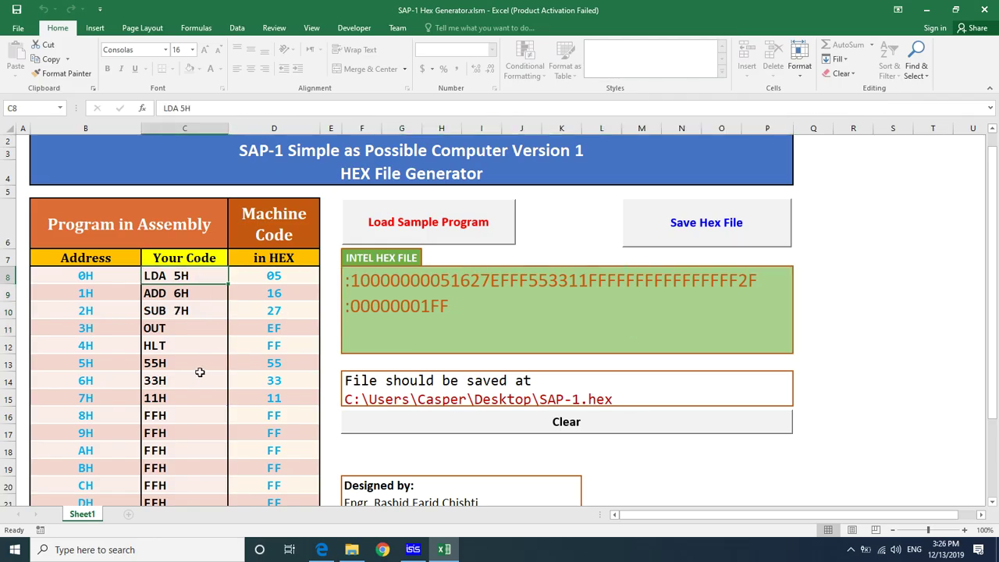
left_click(168, 363)
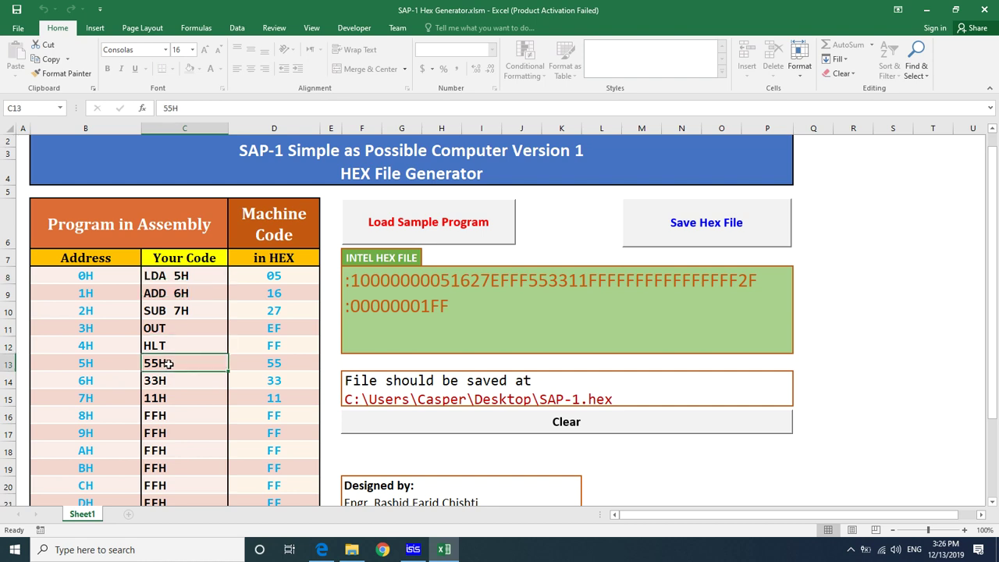
left_click(198, 294)
left_click(180, 363)
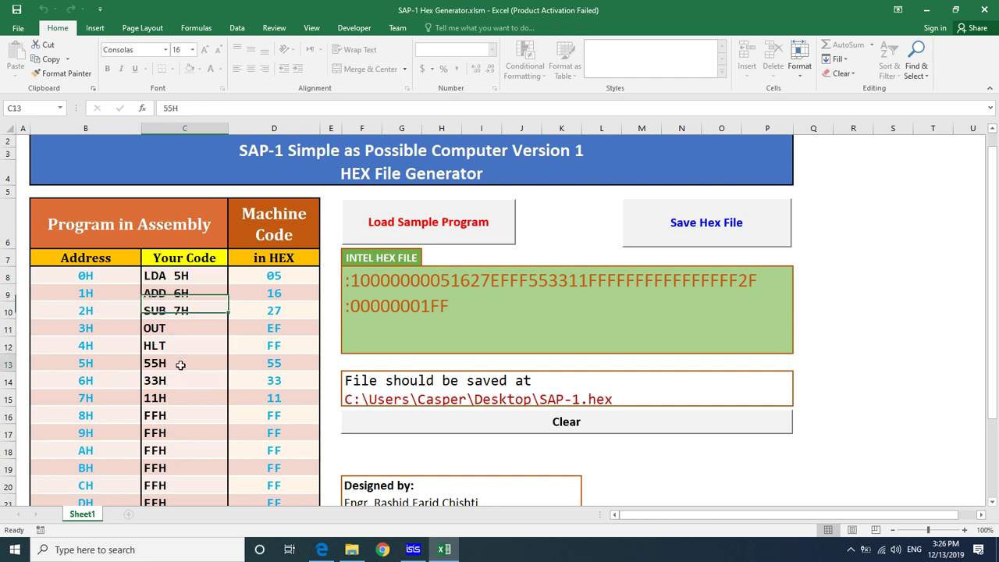
left_click(178, 380)
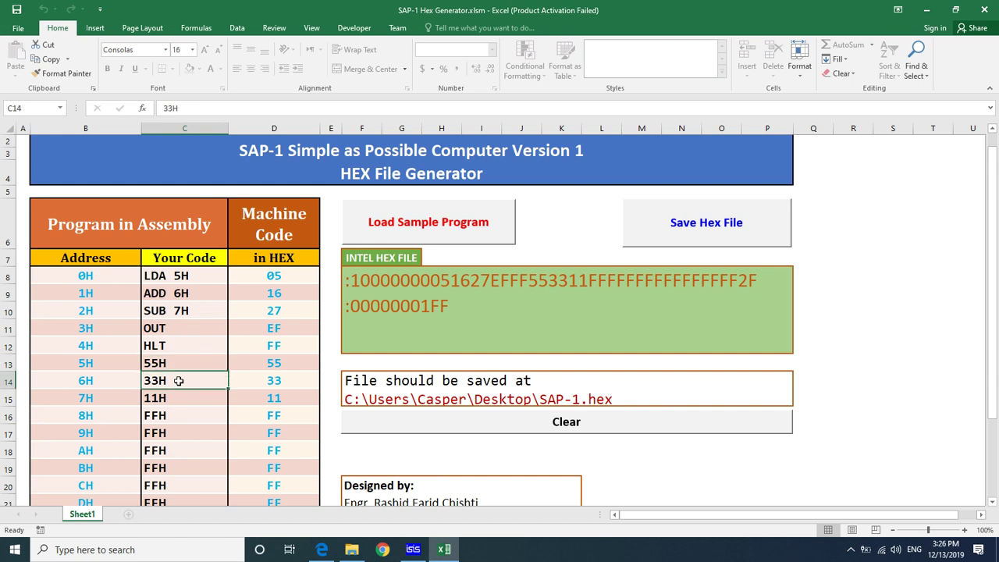
left_click(187, 315)
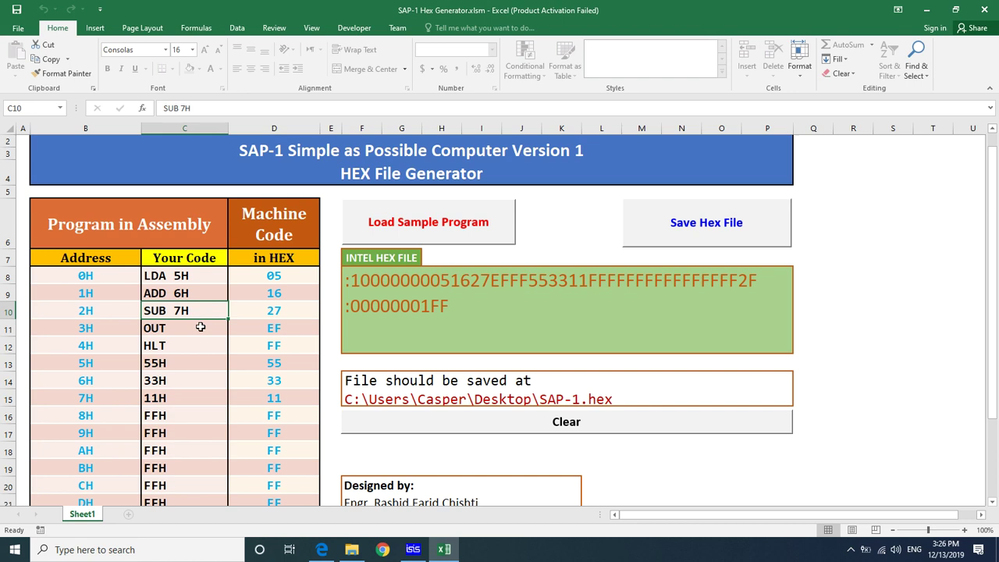
left_click(181, 398)
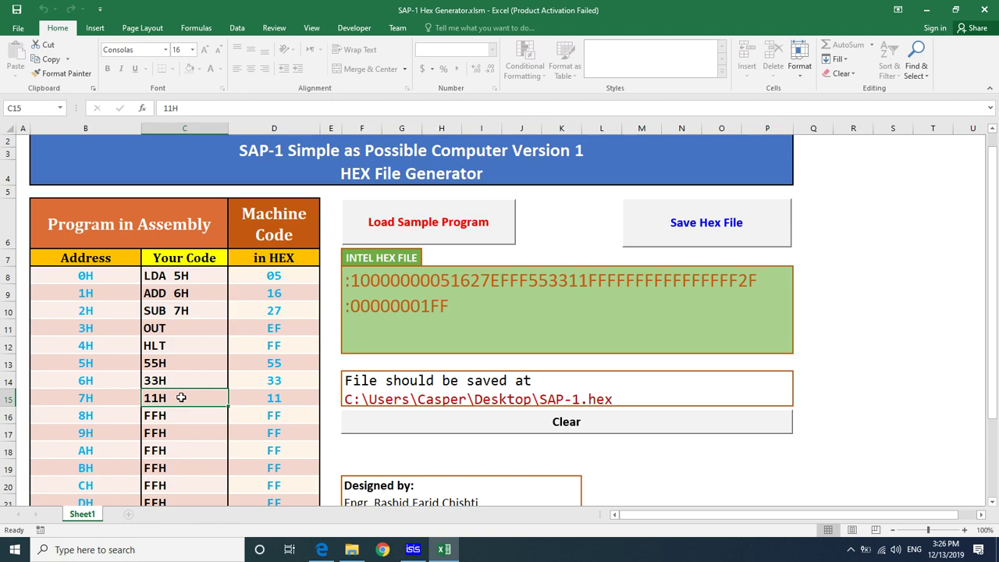
left_click(927, 9)
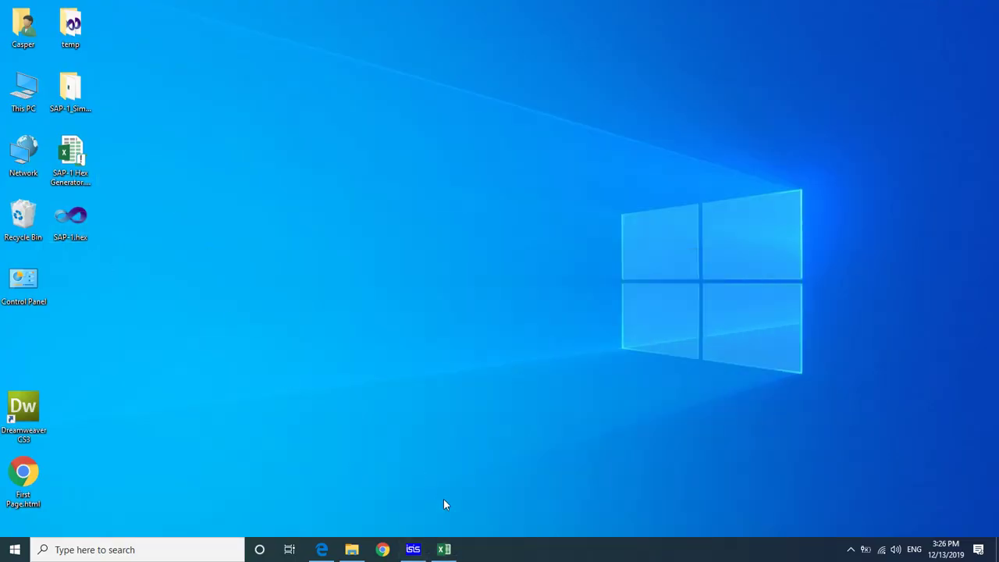
Restore the running Proteus ISIS schematic, then switch back to the SAP-1 Hex Generator workbook.
left_click(412, 549)
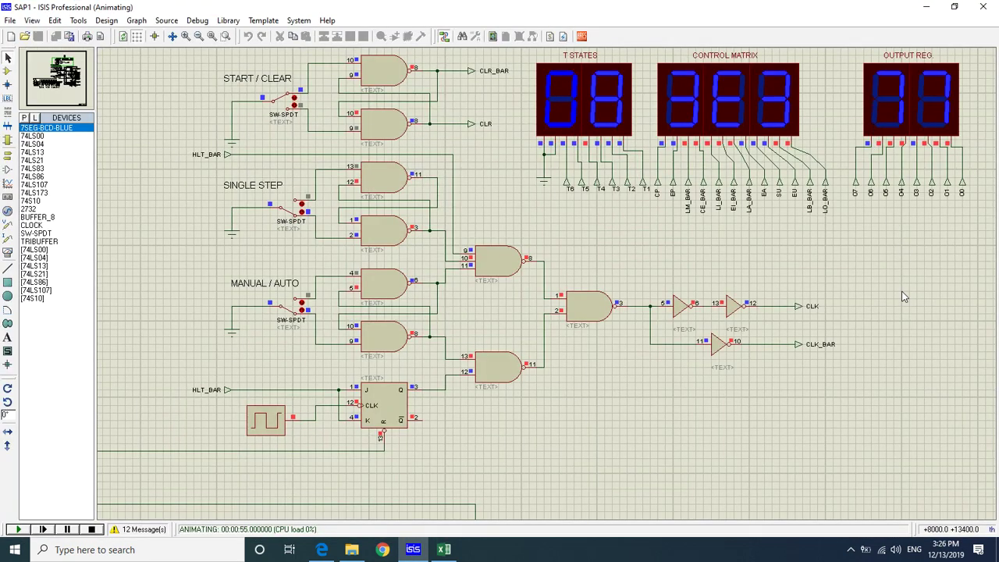
key("alt+Tab")
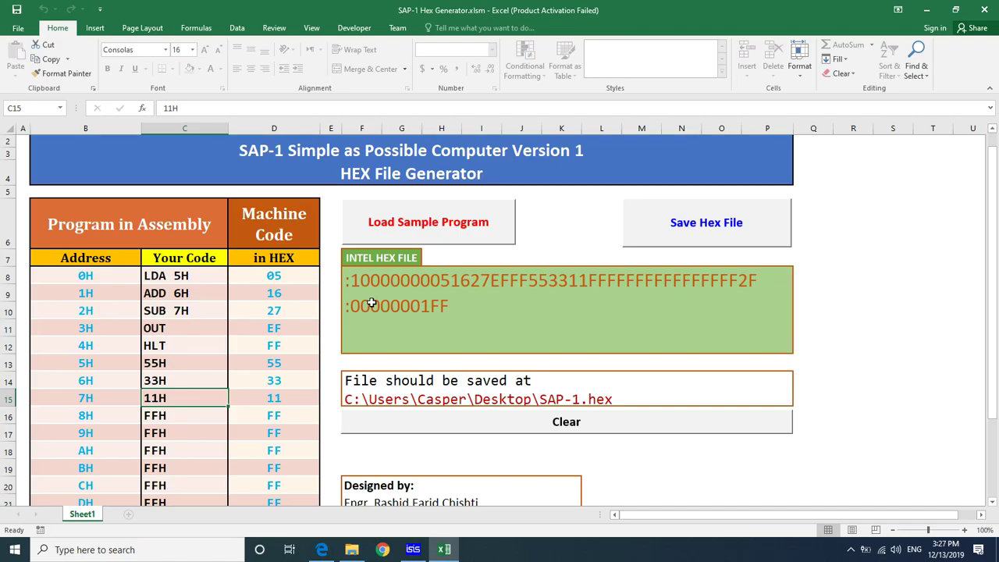